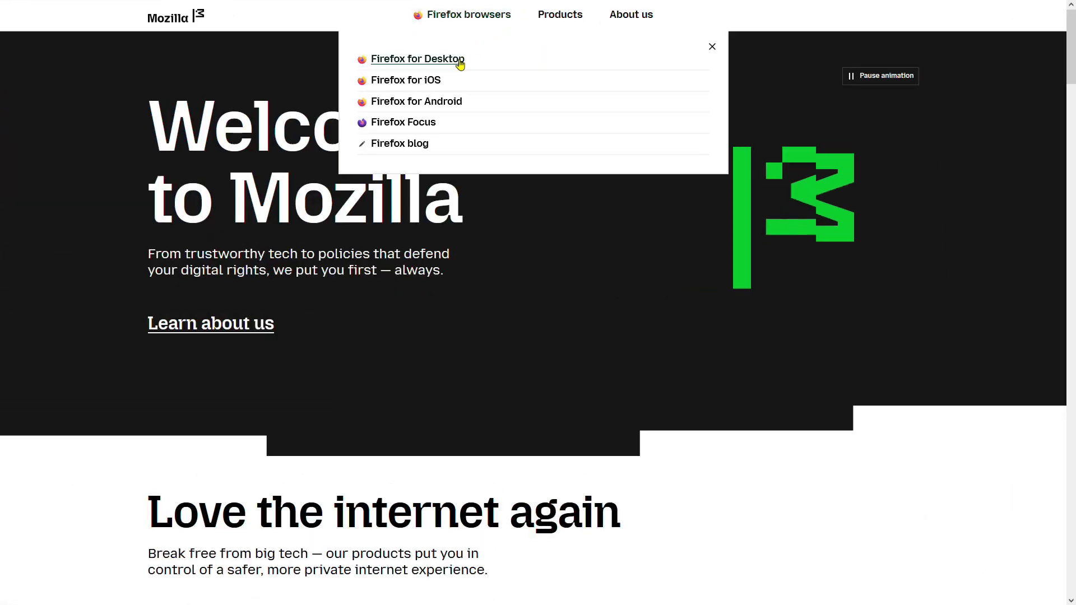
- Go from Firefox for Desktop to the Features page, find 'exten', and reach the Add-ons site
{"action": "left_click", "coordinate": [460, 61]}
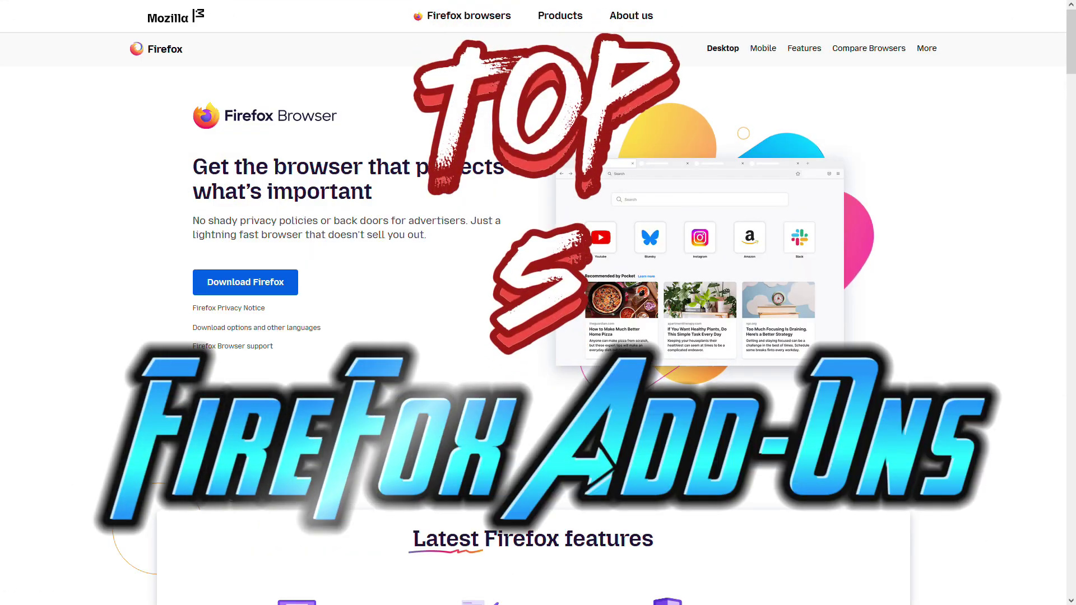
{"action": "left_click", "coordinate": [804, 48]}
{"action": "key", "text": "ctrl+f"}
{"action": "type", "text": "exten"}
{"action": "left_click", "coordinate": [812, 347]}
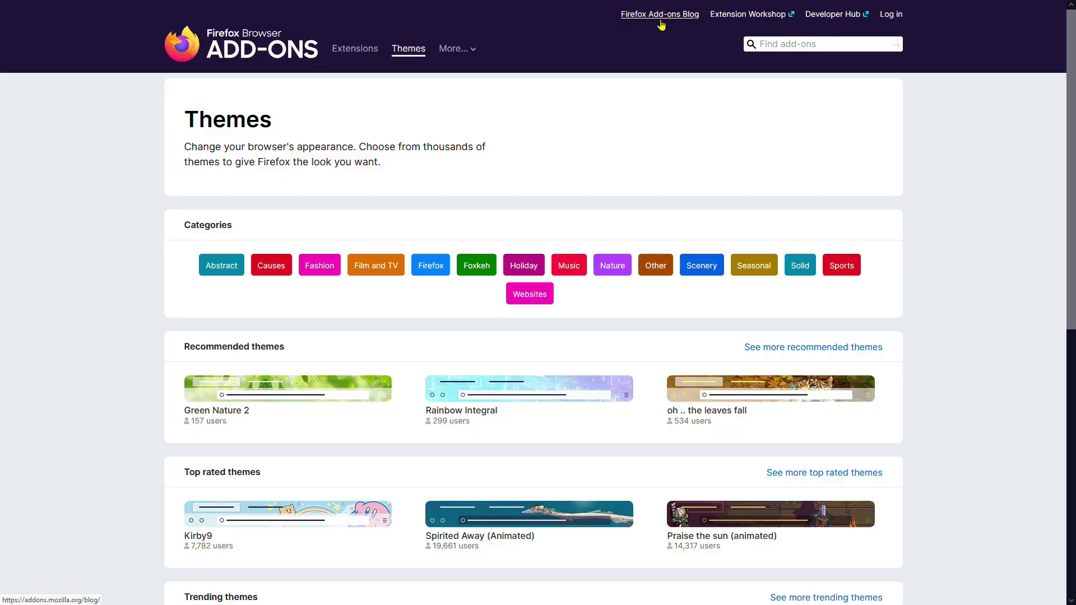
- Open the Firefox Add-ons blog and scroll down to its 2021 extension articles
{"action": "left_click", "coordinate": [660, 16]}
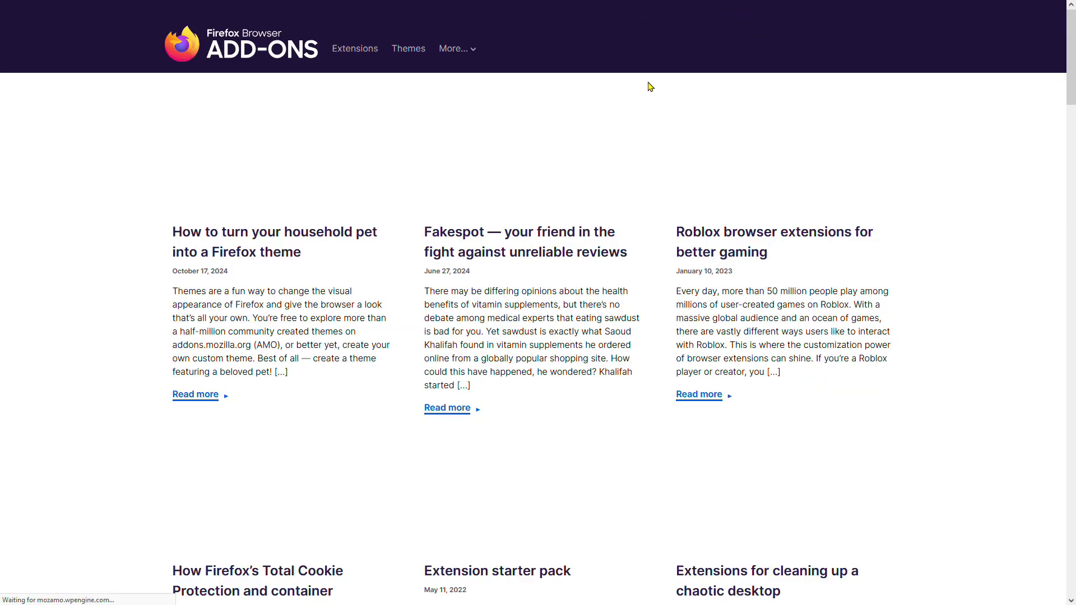
{"action": "scroll", "coordinate": [698, 174], "scroll_direction": "down", "scroll_amount": 5}
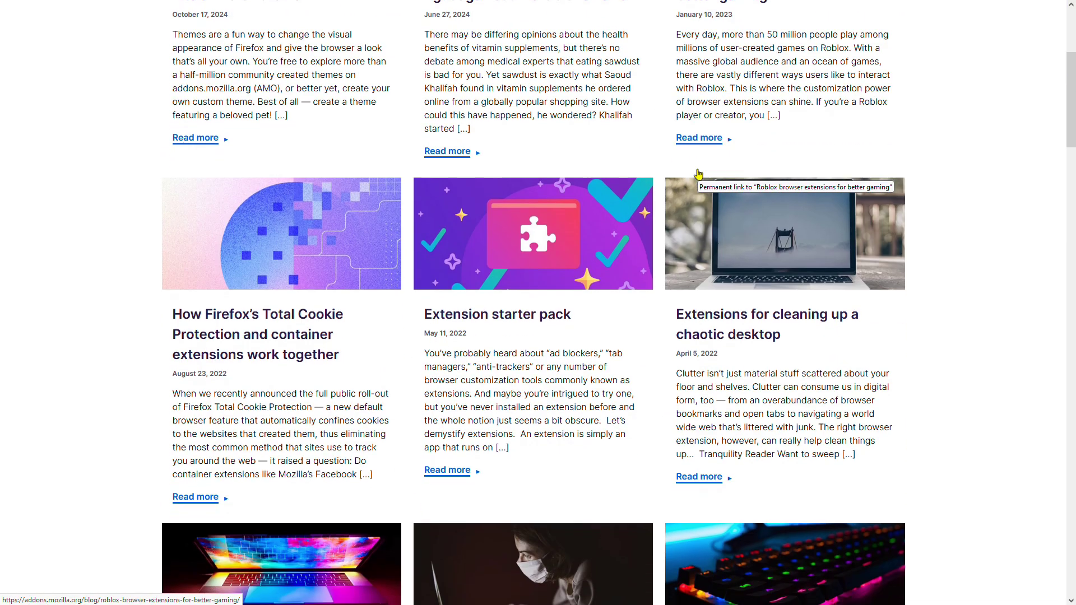
{"action": "scroll", "coordinate": [698, 174], "scroll_direction": "down", "scroll_amount": 4}
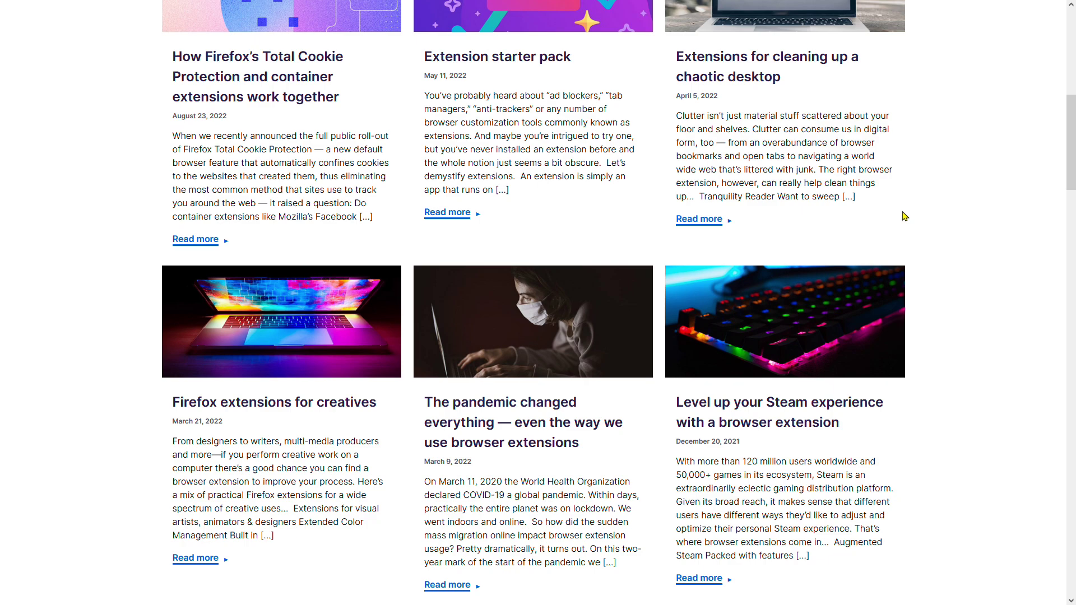
{"action": "scroll", "coordinate": [903, 216], "scroll_direction": "down", "scroll_amount": 5}
{"action": "scroll", "coordinate": [903, 216], "scroll_direction": "down", "scroll_amount": 5}
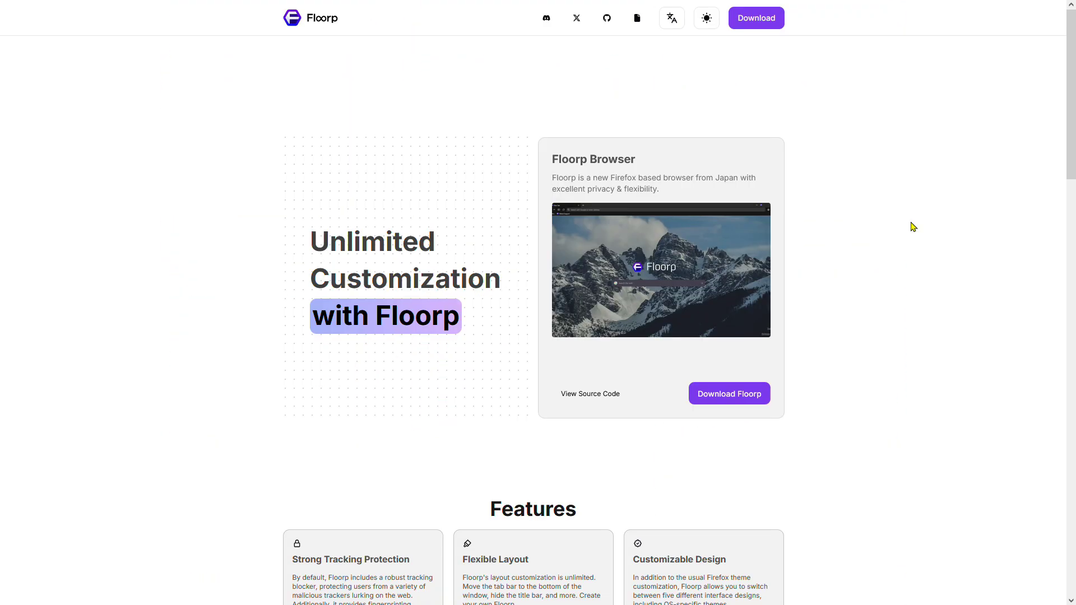
- Scroll the Floorp homepage and open the Download Floorp page for floorp-win64.installer.exe
{"action": "scroll", "coordinate": [912, 227], "scroll_direction": "down", "scroll_amount": 6}
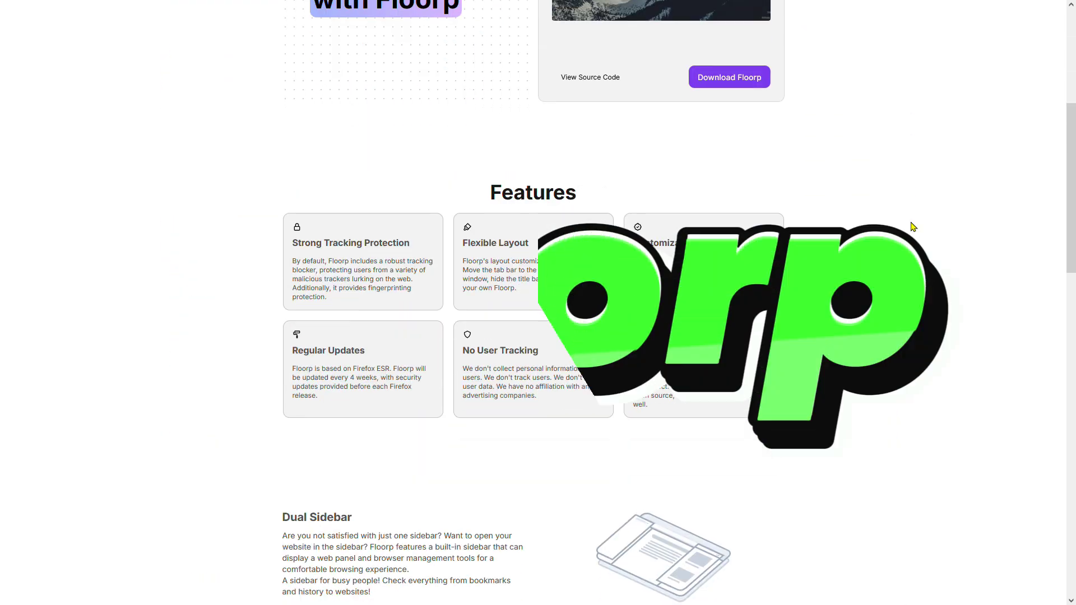
{"action": "scroll", "coordinate": [912, 226], "scroll_direction": "down", "scroll_amount": 8}
{"action": "scroll", "coordinate": [912, 227], "scroll_direction": "down", "scroll_amount": 8}
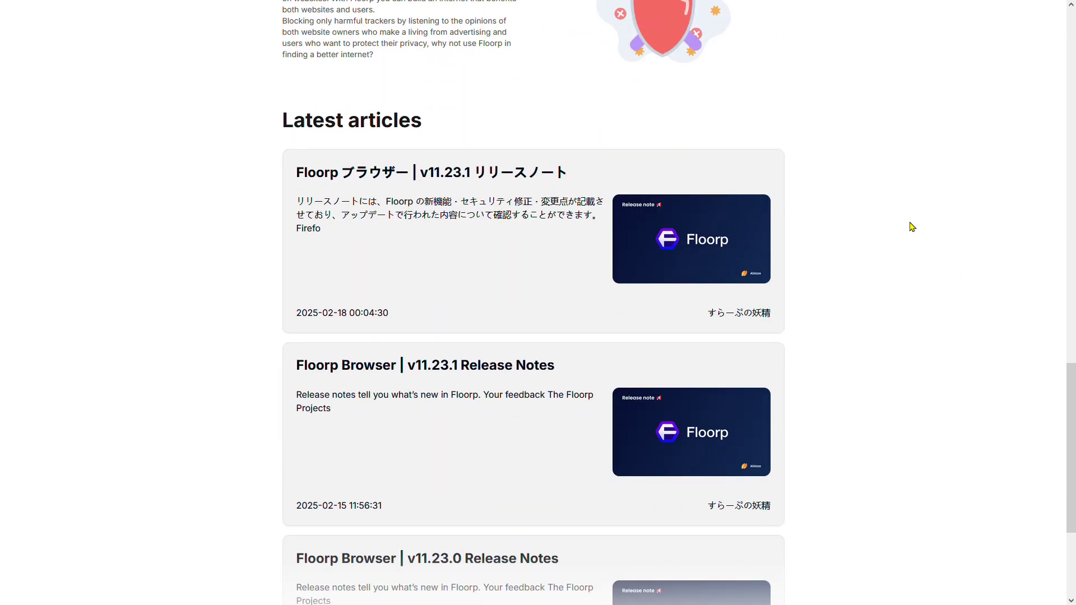
{"action": "scroll", "coordinate": [912, 226], "scroll_direction": "up", "scroll_amount": 20}
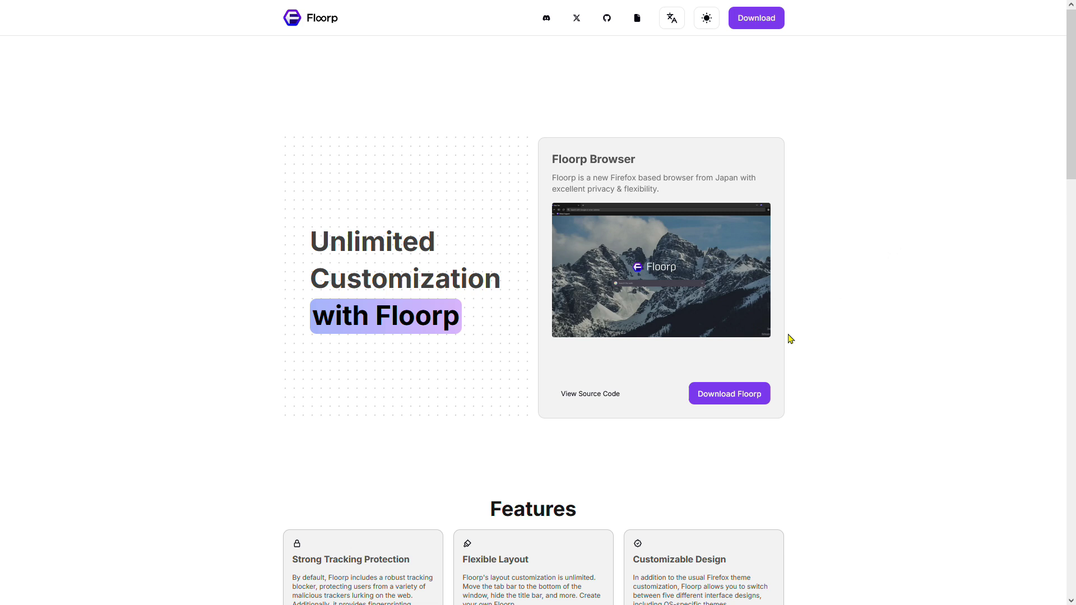
{"action": "left_click", "coordinate": [738, 393]}
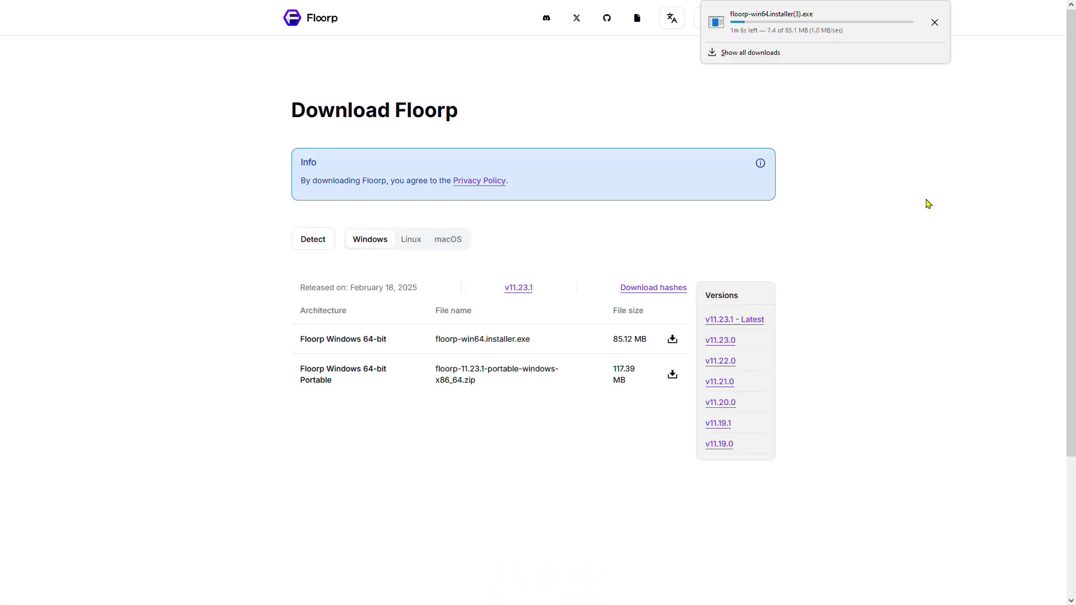
- Close the downloads panel and launch the Floorp browser from the desktop
{"action": "left_click", "coordinate": [934, 22]}
{"action": "left_click", "coordinate": [940, 115]}
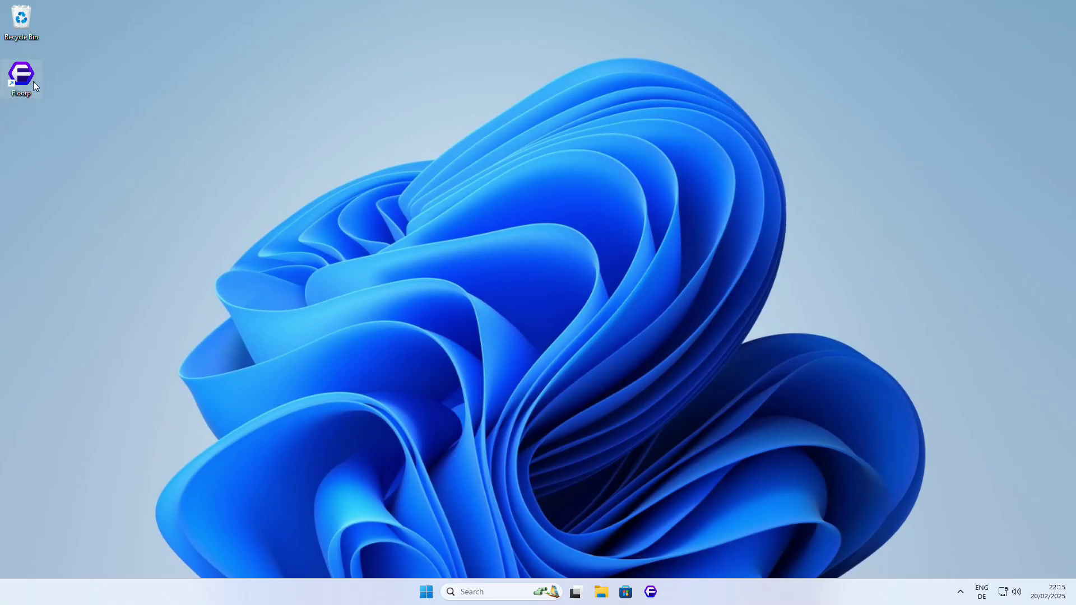
{"action": "double_click", "coordinate": [22, 76]}
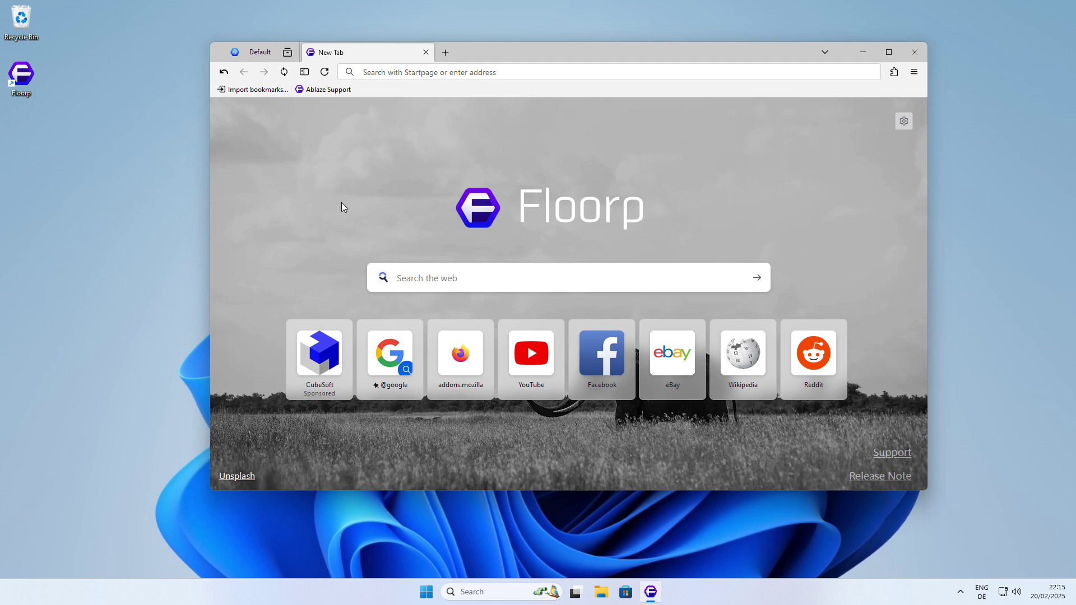
- Load yahoo.com and scroll through Yahoo's cookie consent dialog to its accept and reject choices
{"action": "left_click", "coordinate": [417, 72]}
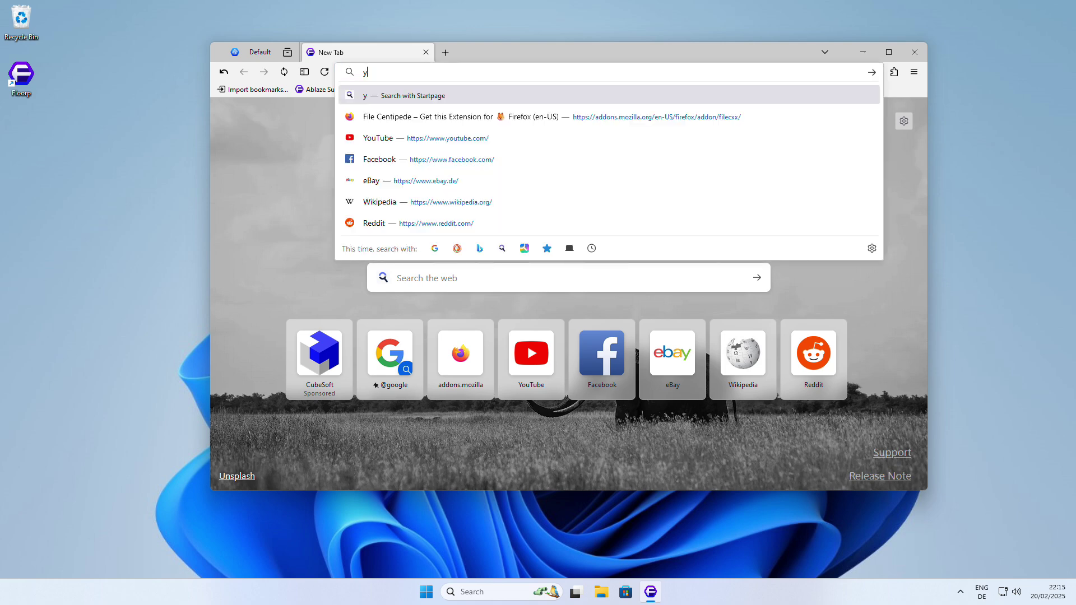
{"action": "type", "text": "yahoo.lc"}
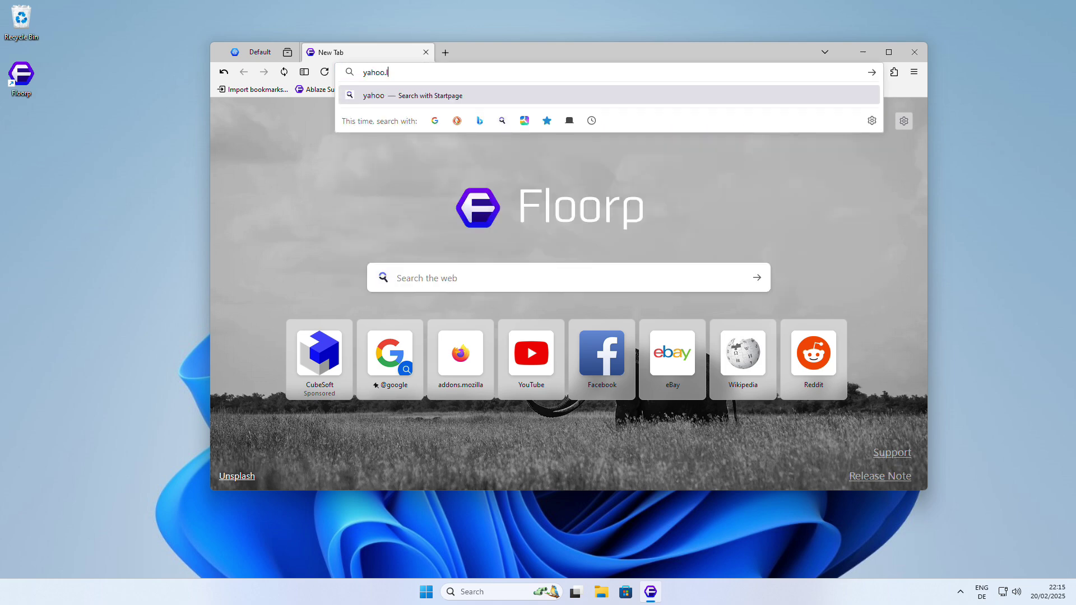
{"action": "key", "text": "BackSpace"}
{"action": "key", "text": "BackSpace"}
{"action": "type", "text": "com"}
{"action": "key", "text": "Return"}
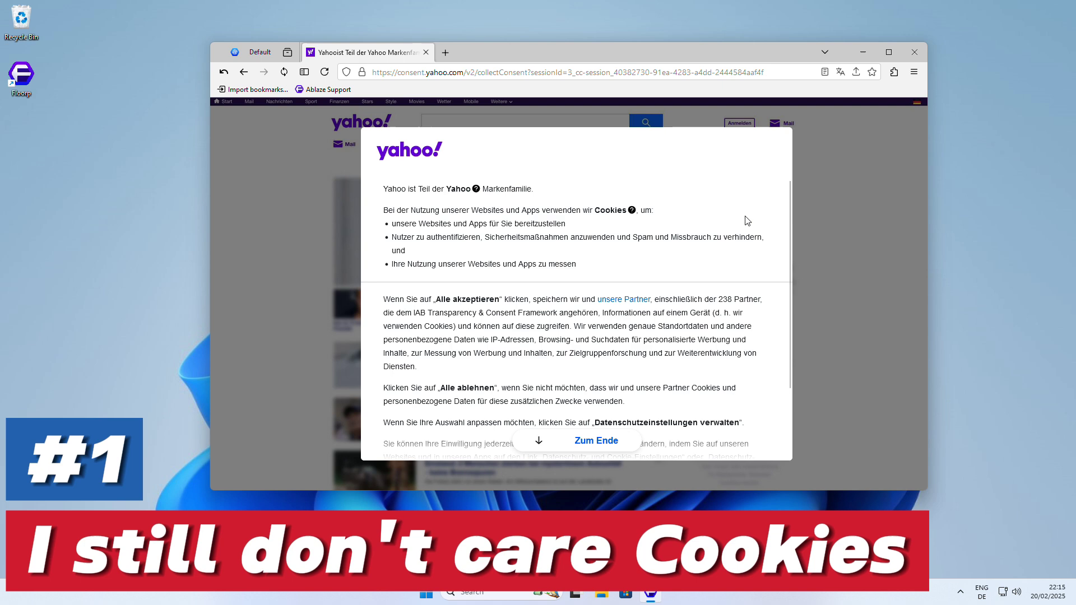
{"action": "scroll", "coordinate": [734, 240], "scroll_direction": "down", "scroll_amount": 3}
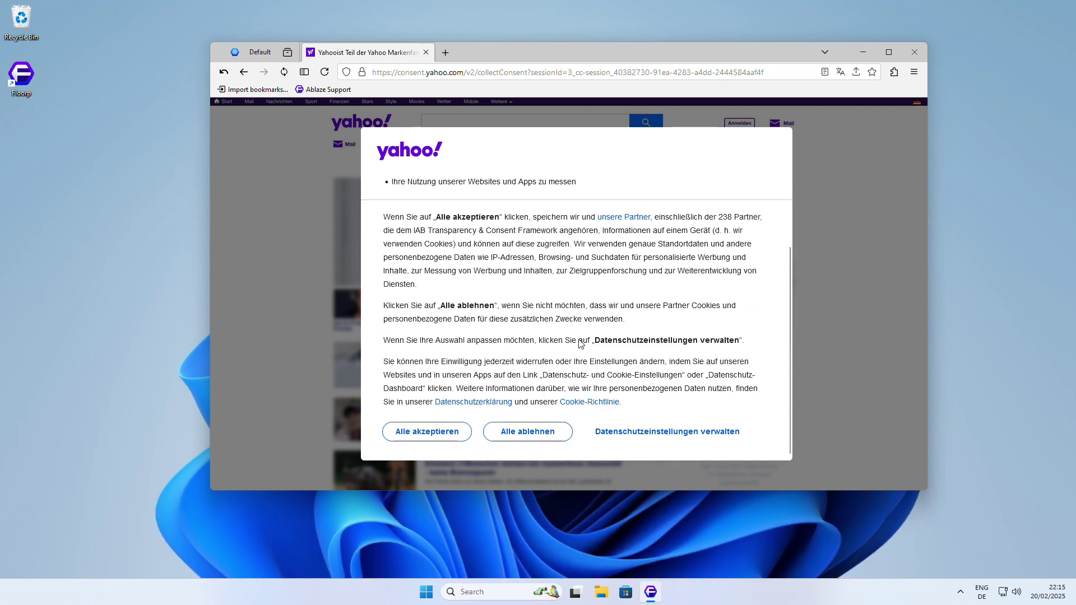
{"action": "scroll", "coordinate": [591, 267], "scroll_direction": "up", "scroll_amount": 3}
{"action": "scroll", "coordinate": [538, 312], "scroll_direction": "down", "scroll_amount": 3}
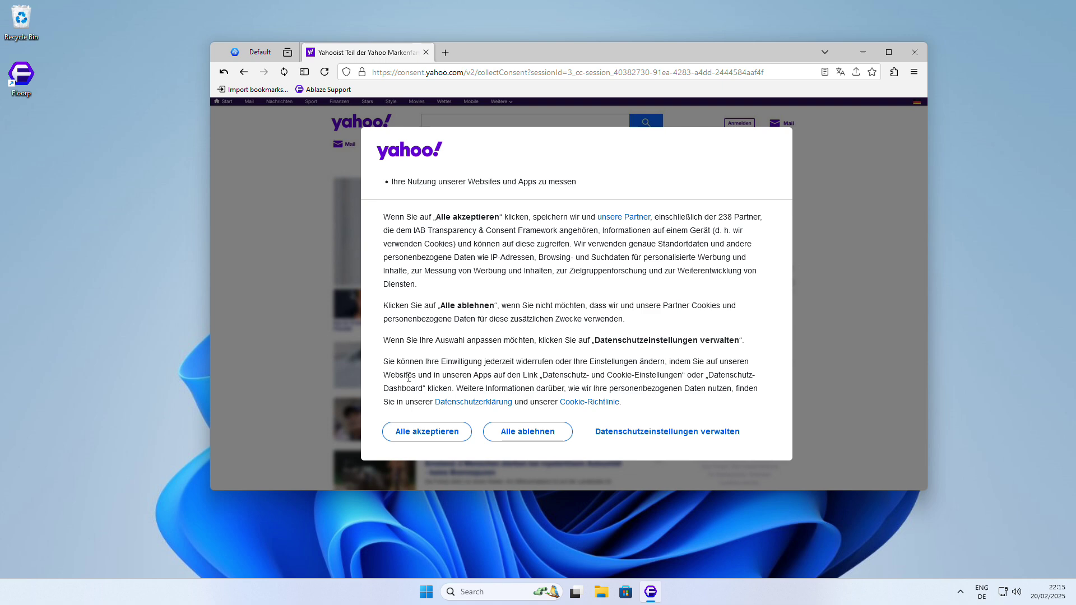
{"action": "scroll", "coordinate": [417, 380], "scroll_direction": "up", "scroll_amount": 3}
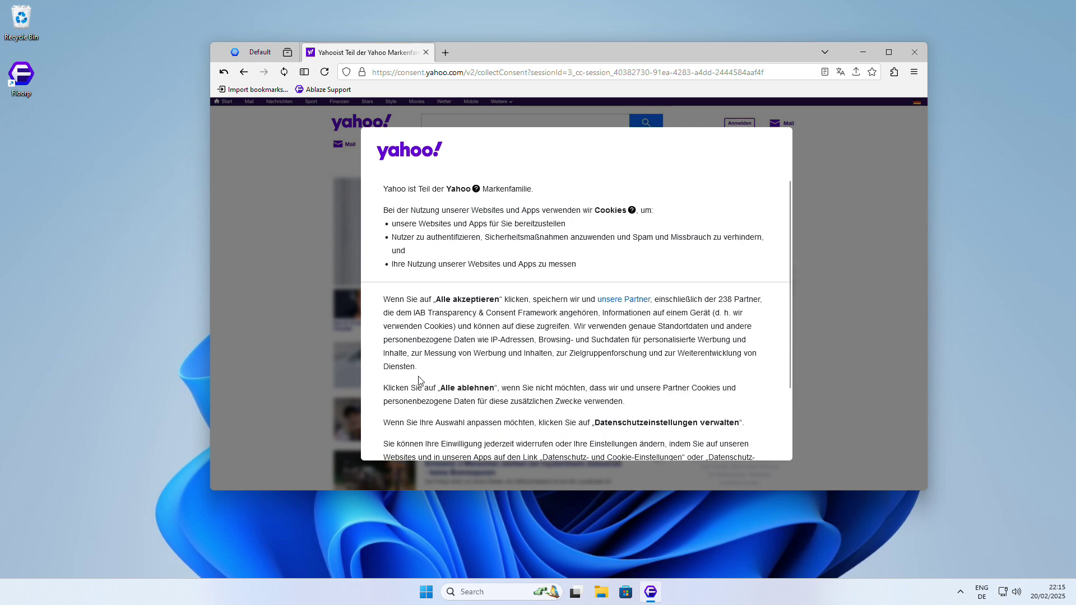
{"action": "scroll", "coordinate": [419, 380], "scroll_direction": "down", "scroll_amount": 3}
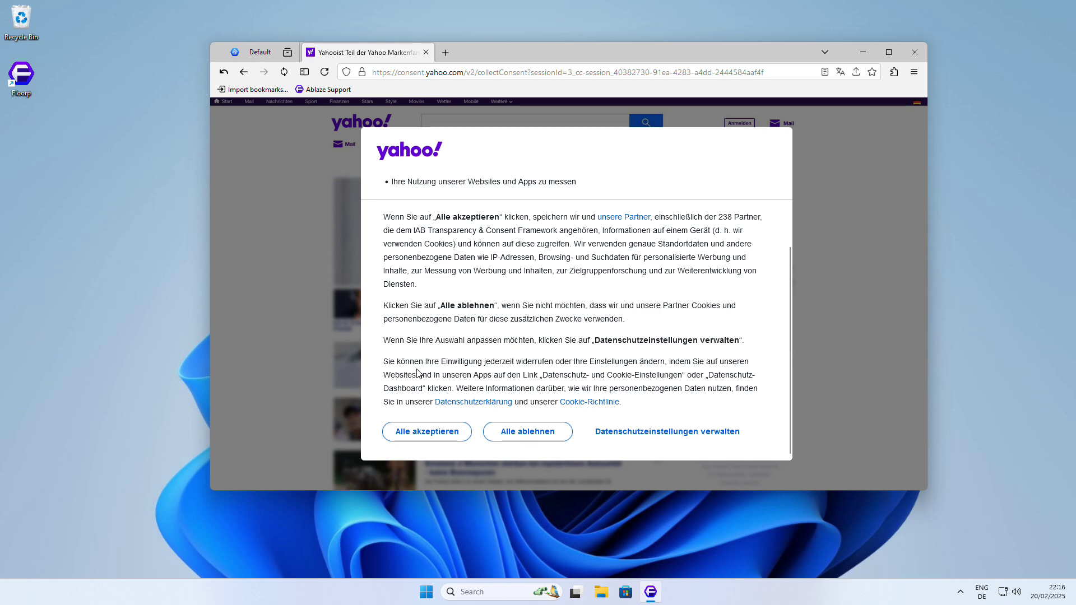
- In a new tab, search 'firefox add-ons' and open the Add-ons for Firefox (en-US) site
{"action": "left_click", "coordinate": [445, 53]}
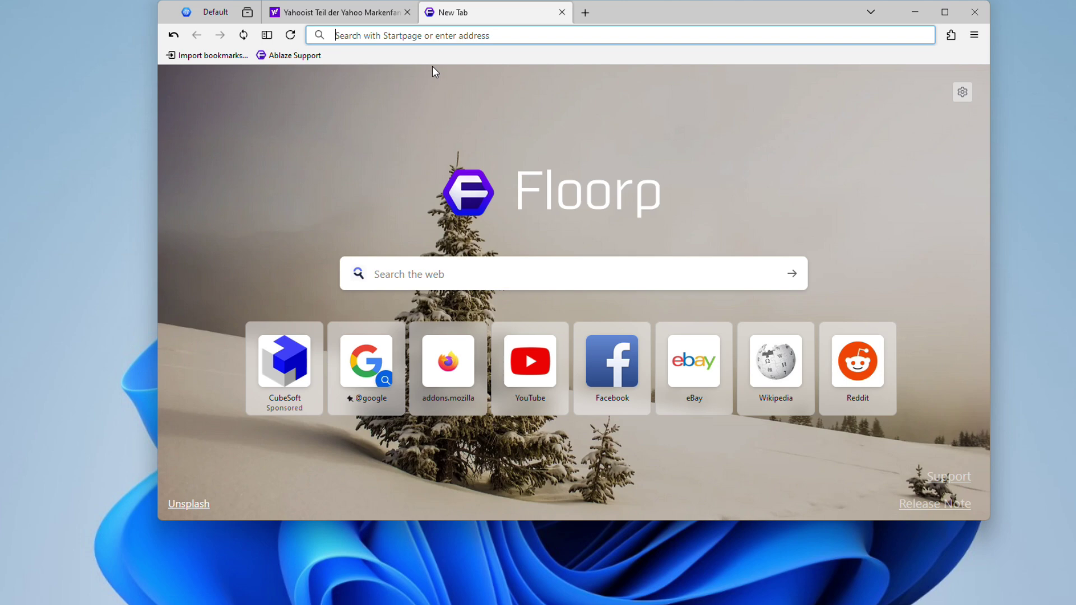
{"action": "type", "text": "firefox add-ons"}
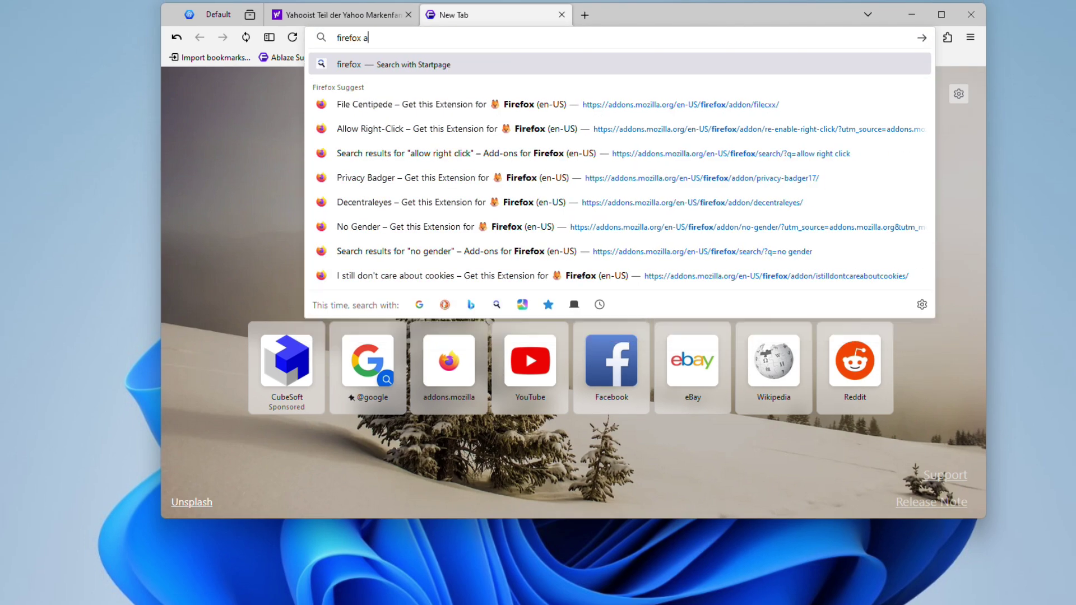
{"action": "left_click", "coordinate": [432, 69]}
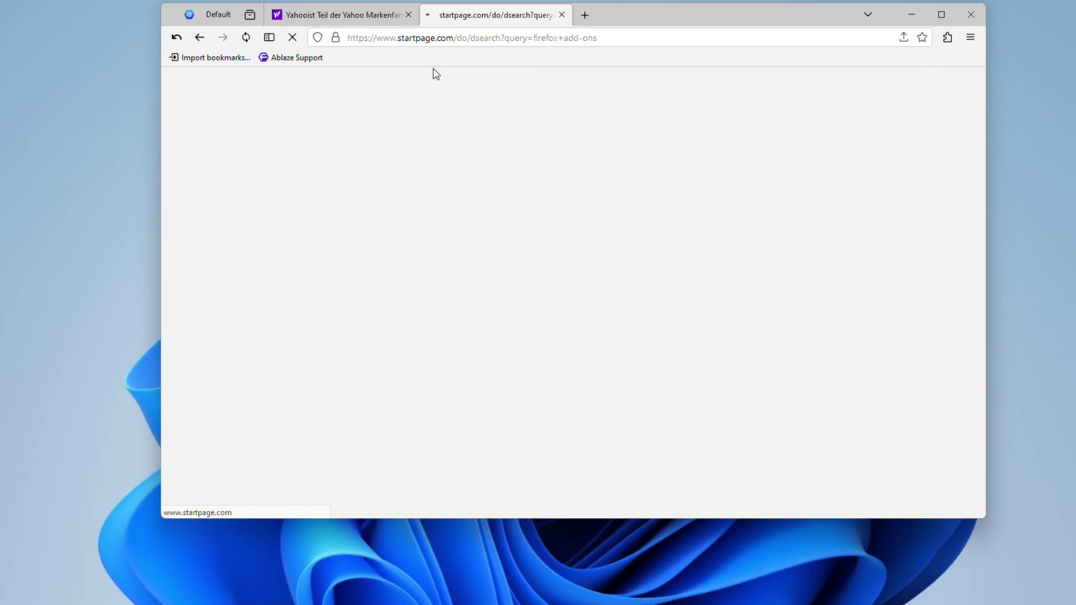
{"action": "scroll", "coordinate": [425, 169], "scroll_direction": "down", "scroll_amount": 6}
{"action": "scroll", "coordinate": [413, 250], "scroll_direction": "up", "scroll_amount": 2}
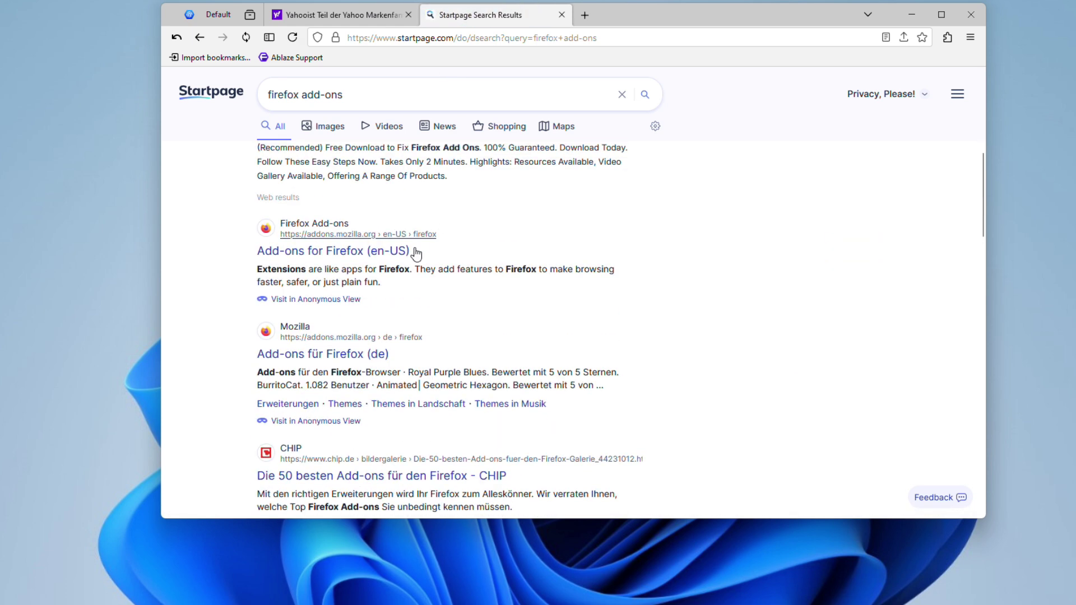
{"action": "left_click", "coordinate": [387, 250]}
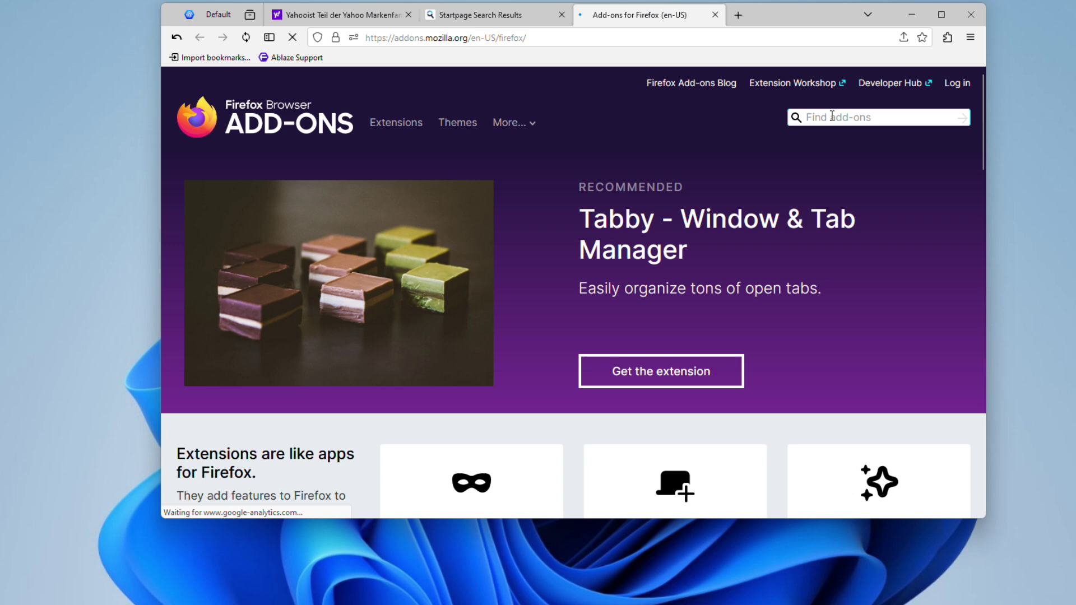
- Search 'still do' and add I still don't care about cookies to the browser
{"action": "left_click", "coordinate": [812, 123]}
{"action": "type", "text": "sti"}
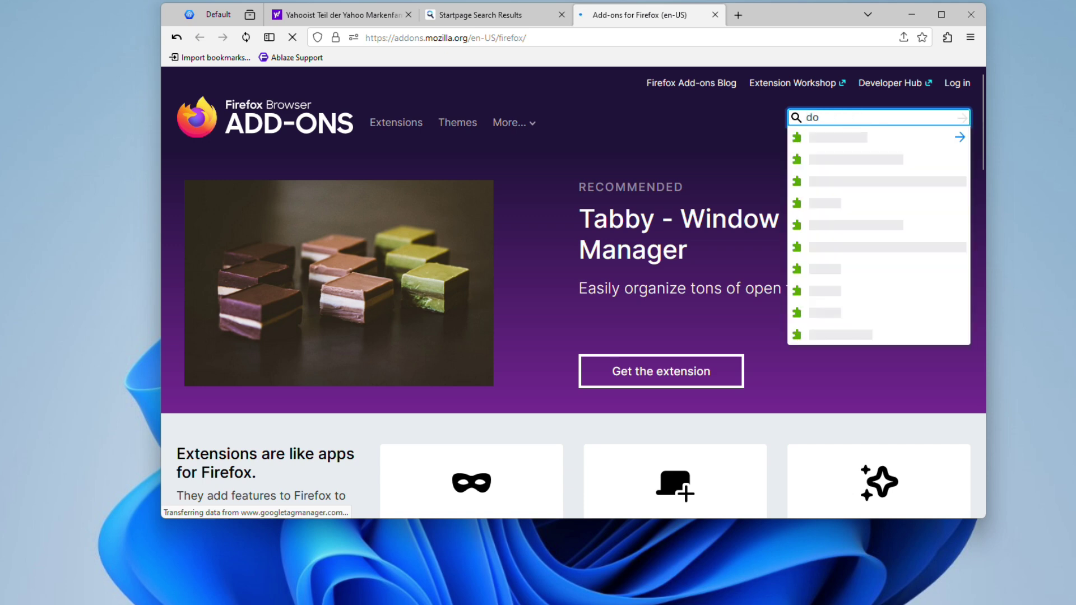
{"action": "type", "text": "still do"}
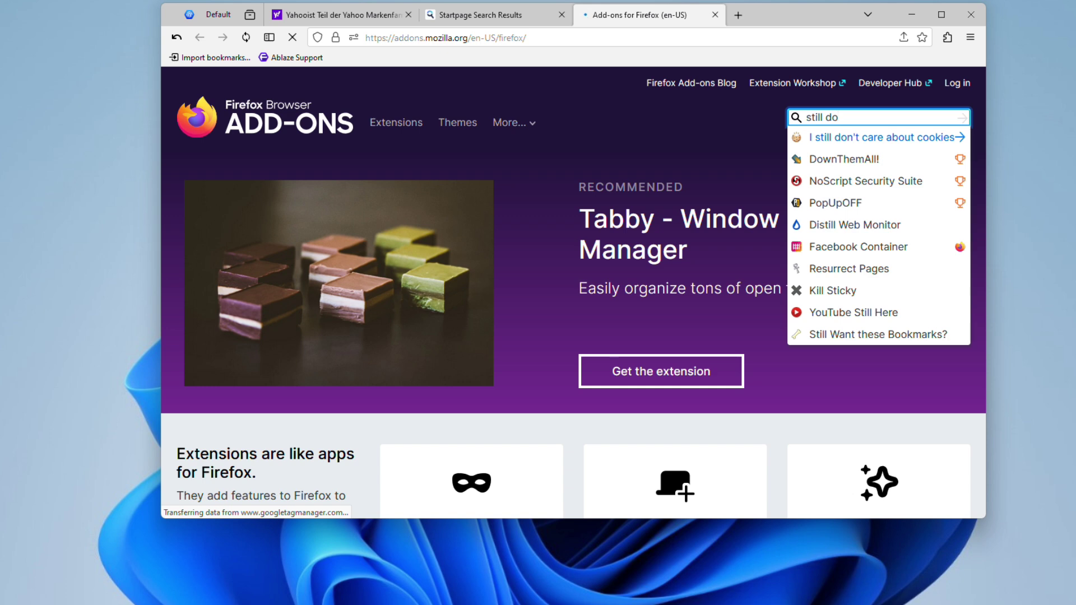
{"action": "left_click", "coordinate": [816, 138]}
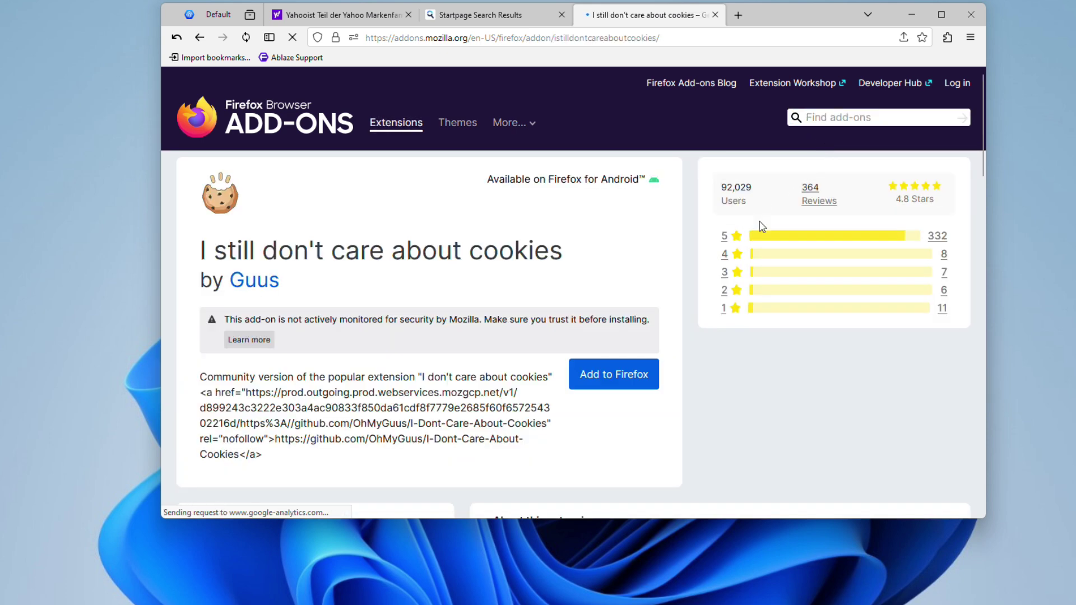
{"action": "left_click", "coordinate": [636, 390]}
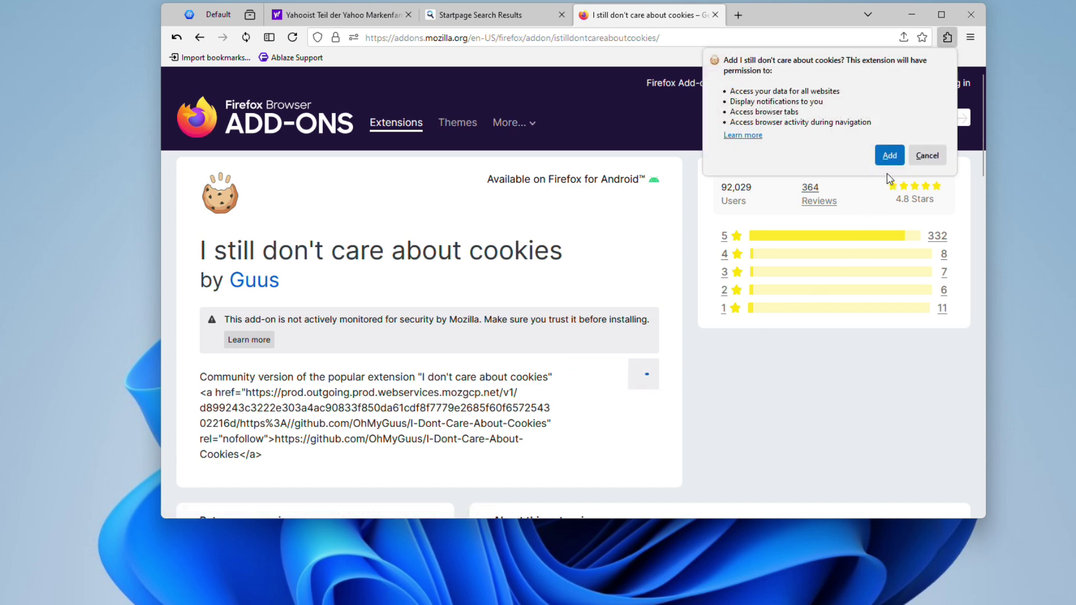
{"action": "left_click", "coordinate": [891, 155]}
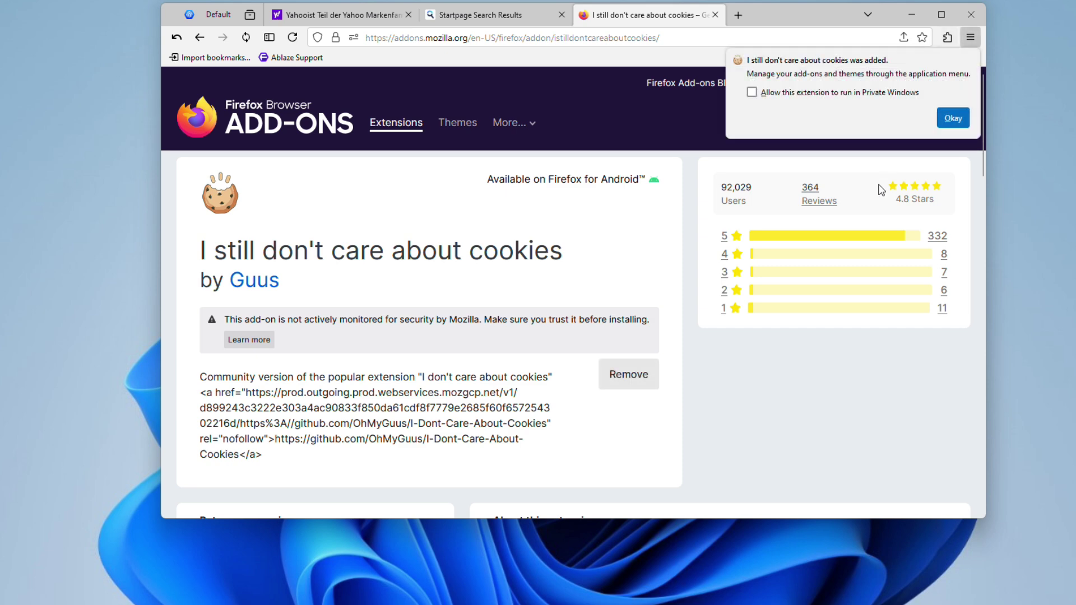
{"action": "left_click", "coordinate": [954, 120]}
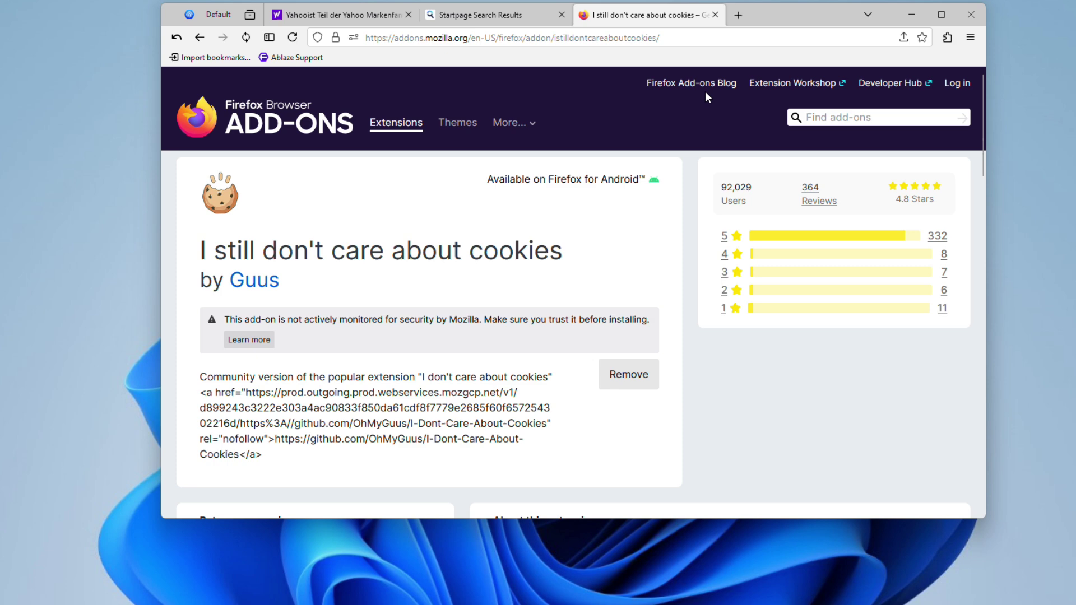
- Switch to the Yahoo tab and scroll its German news homepage, now free of the consent dialog
{"action": "left_click", "coordinate": [339, 18]}
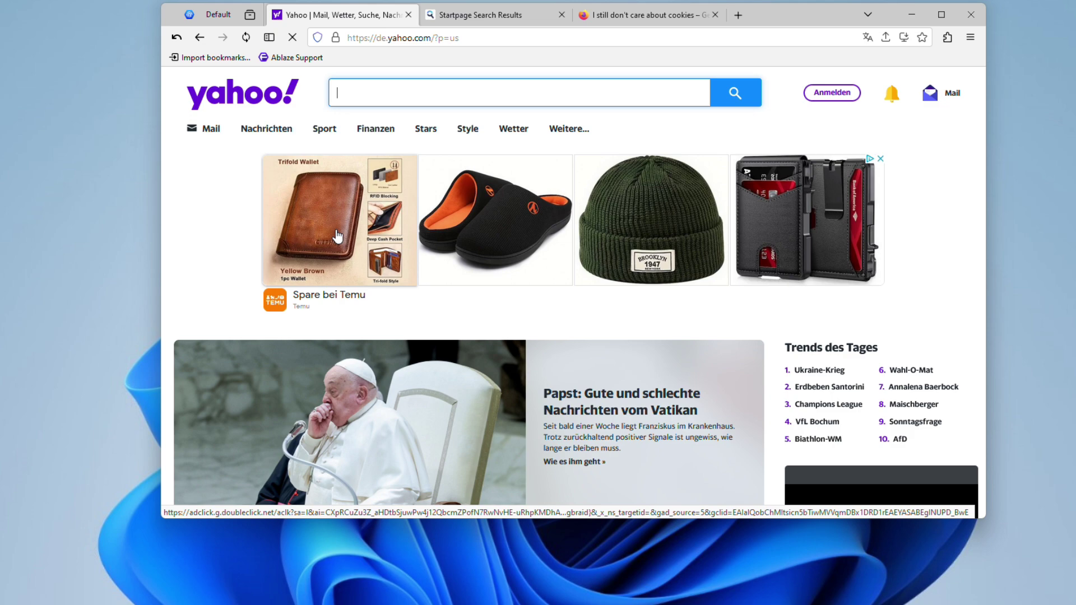
{"action": "scroll", "coordinate": [811, 238], "scroll_direction": "down", "scroll_amount": 2}
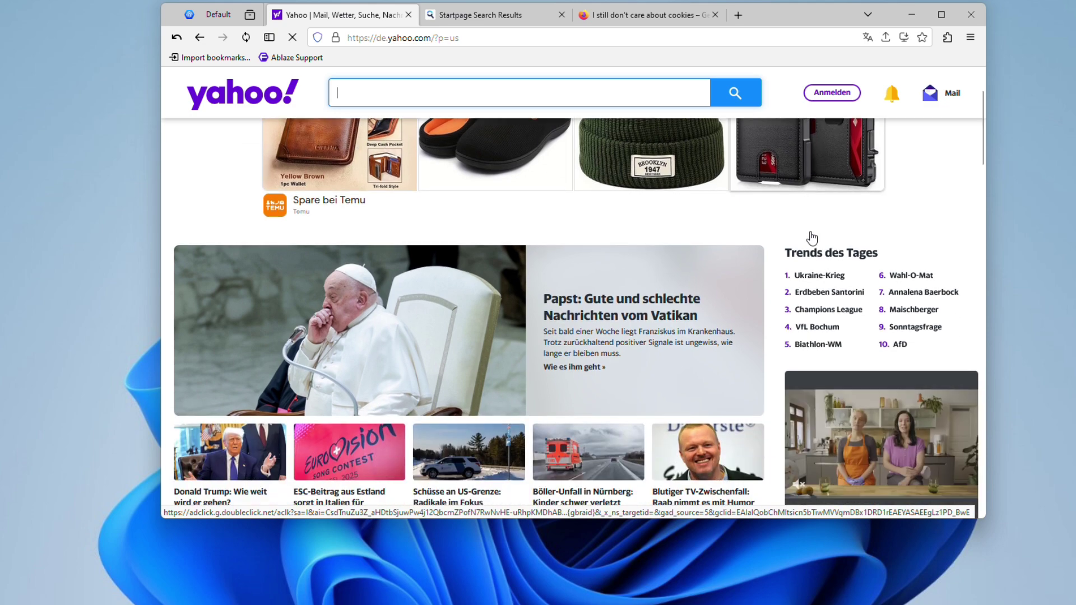
{"action": "scroll", "coordinate": [811, 238], "scroll_direction": "down", "scroll_amount": 5}
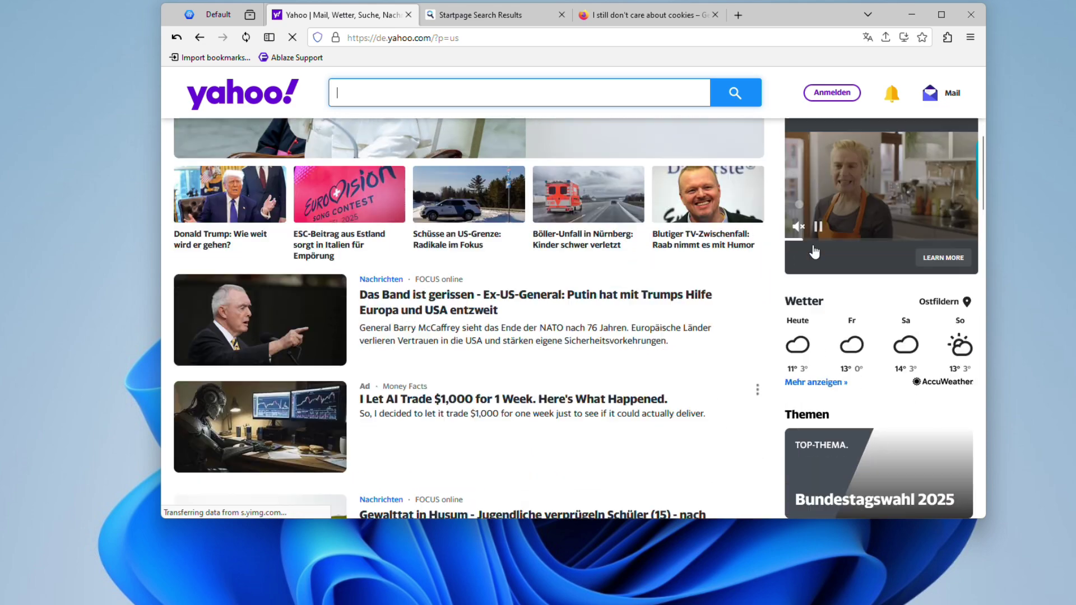
{"action": "scroll", "coordinate": [814, 252], "scroll_direction": "down", "scroll_amount": 1}
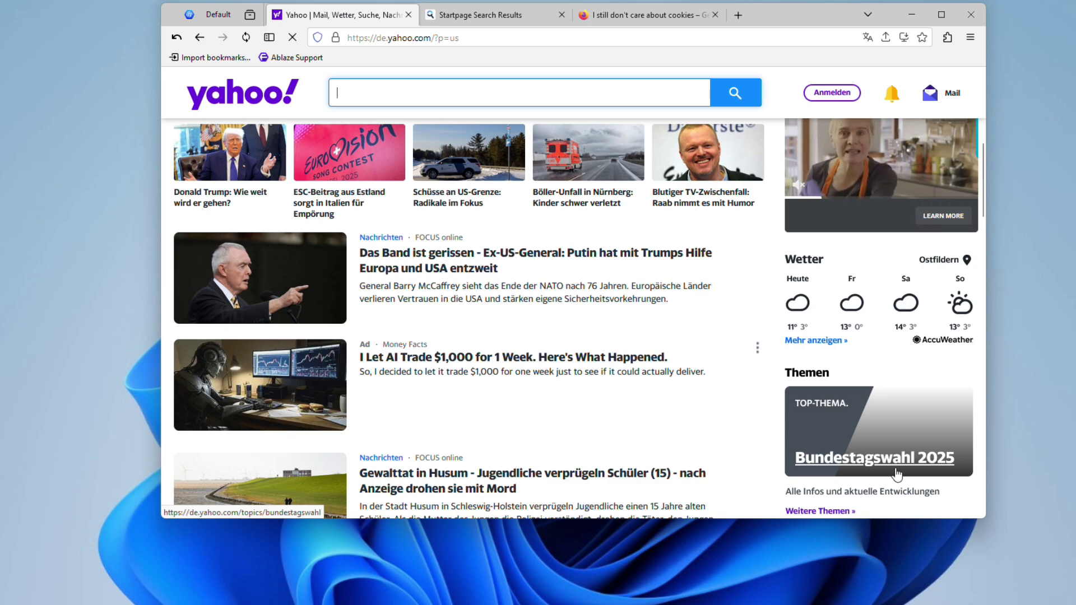
{"action": "scroll", "coordinate": [896, 470], "scroll_direction": "up", "scroll_amount": 7}
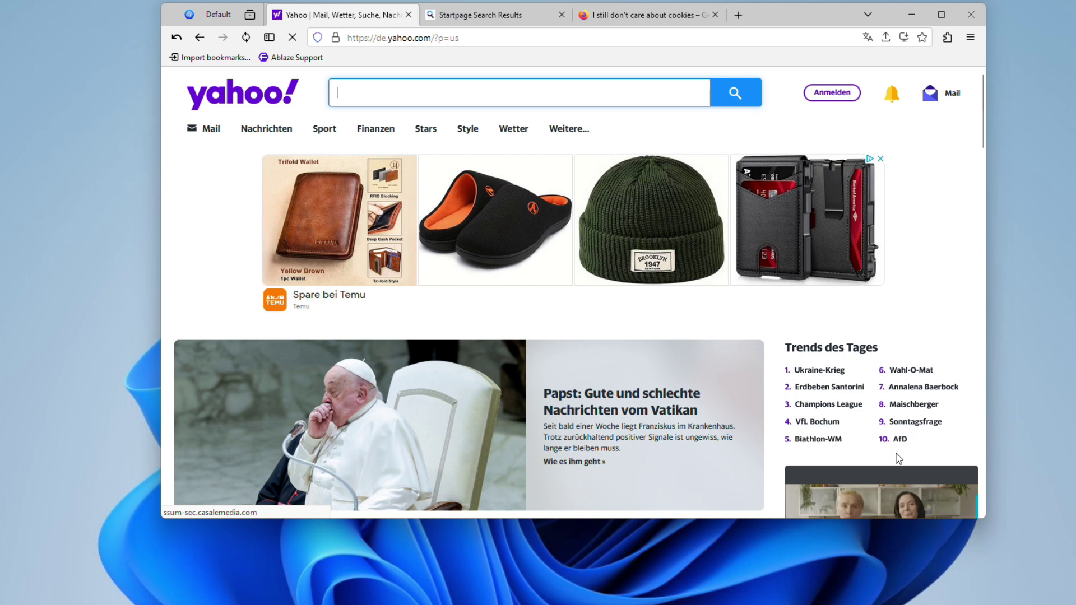
- Search 'ublock', add uBlock Origin to Floorp, then go back to the Yahoo tab
{"action": "left_click", "coordinate": [649, 21]}
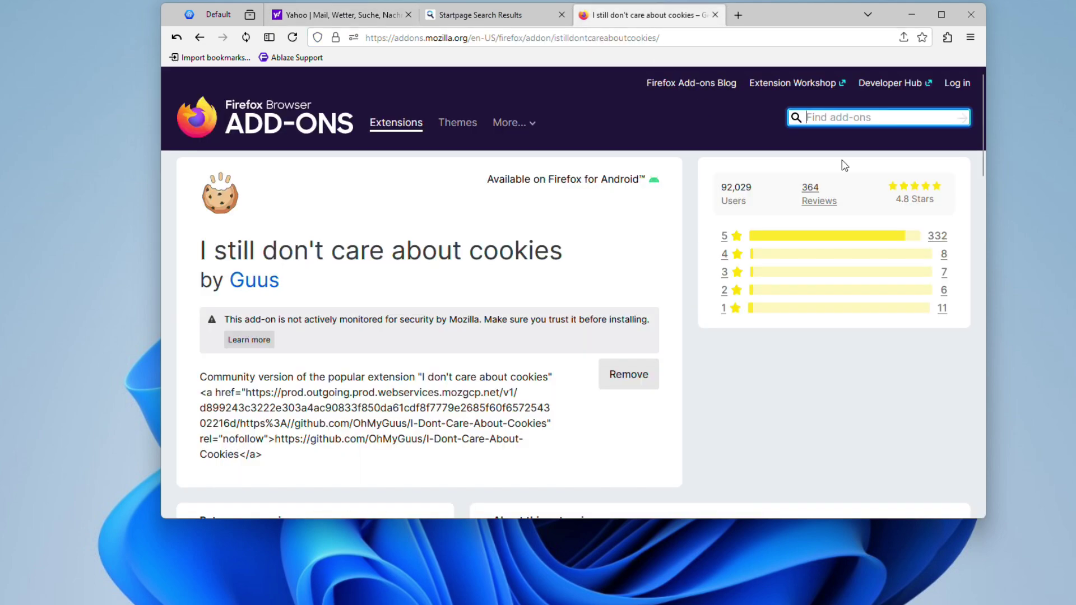
{"action": "type", "text": "ublock"}
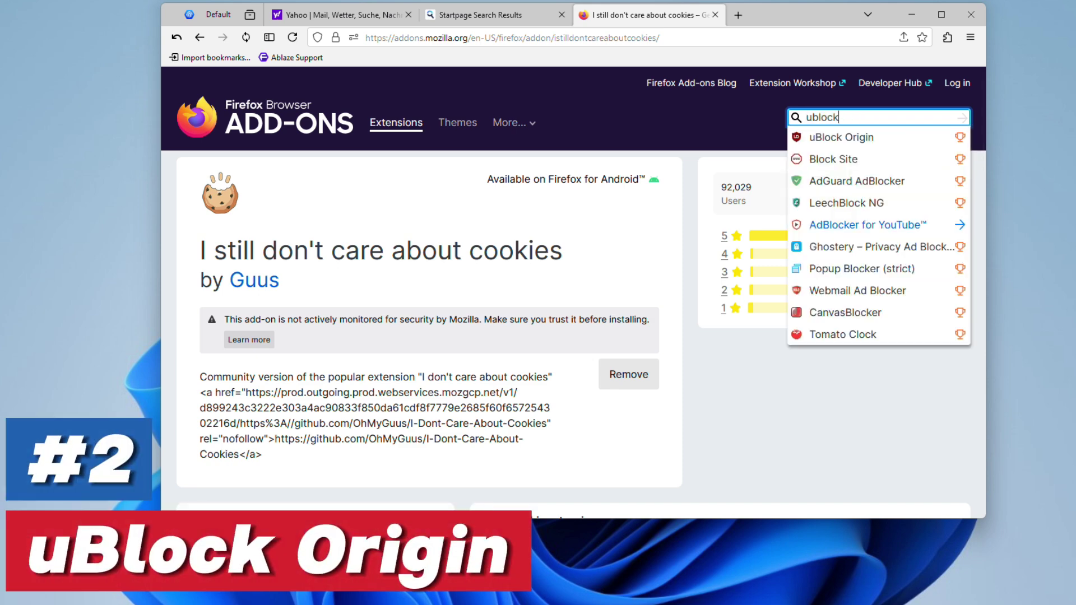
{"action": "left_click", "coordinate": [851, 138]}
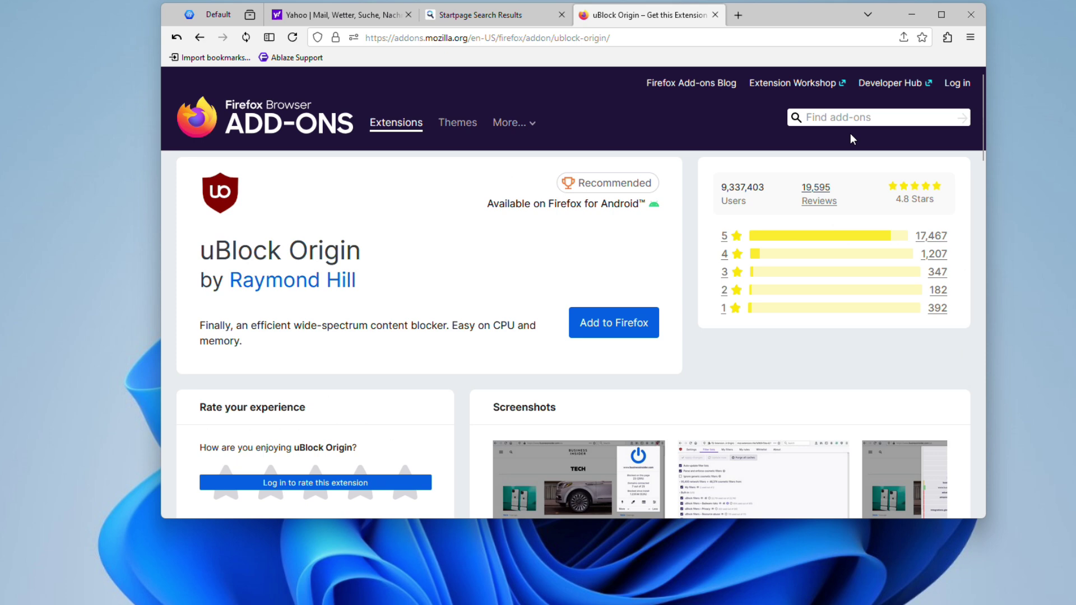
{"action": "left_click", "coordinate": [640, 323]}
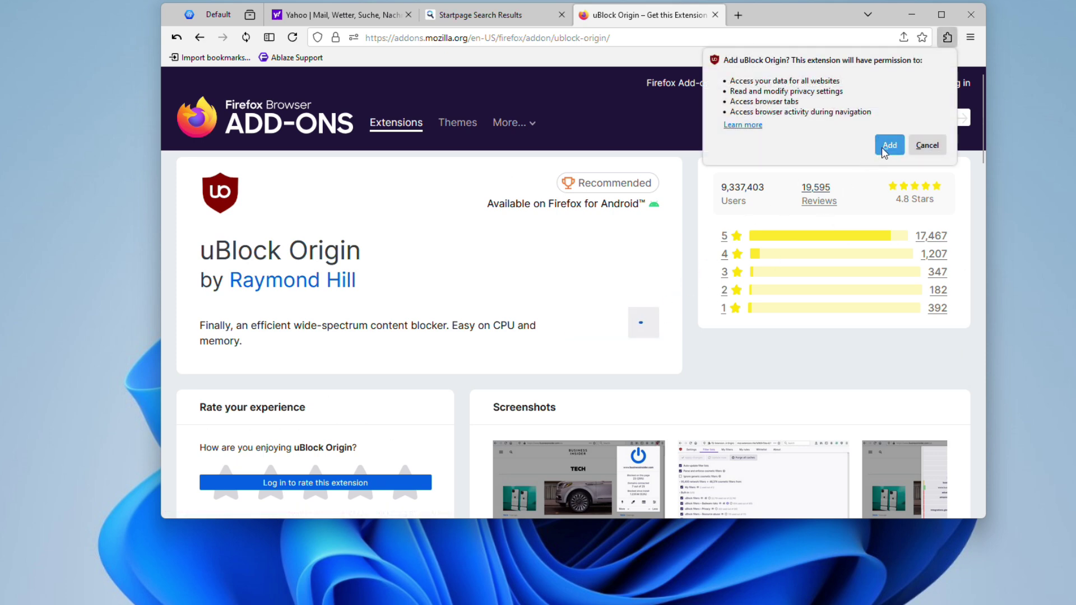
{"action": "left_click", "coordinate": [884, 147]}
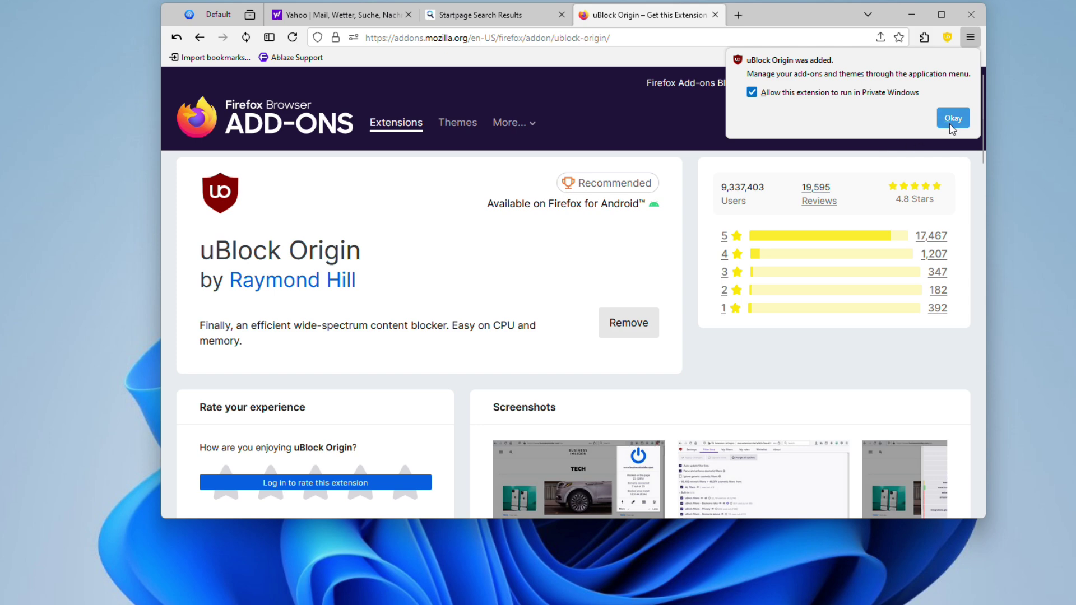
{"action": "left_click", "coordinate": [951, 119]}
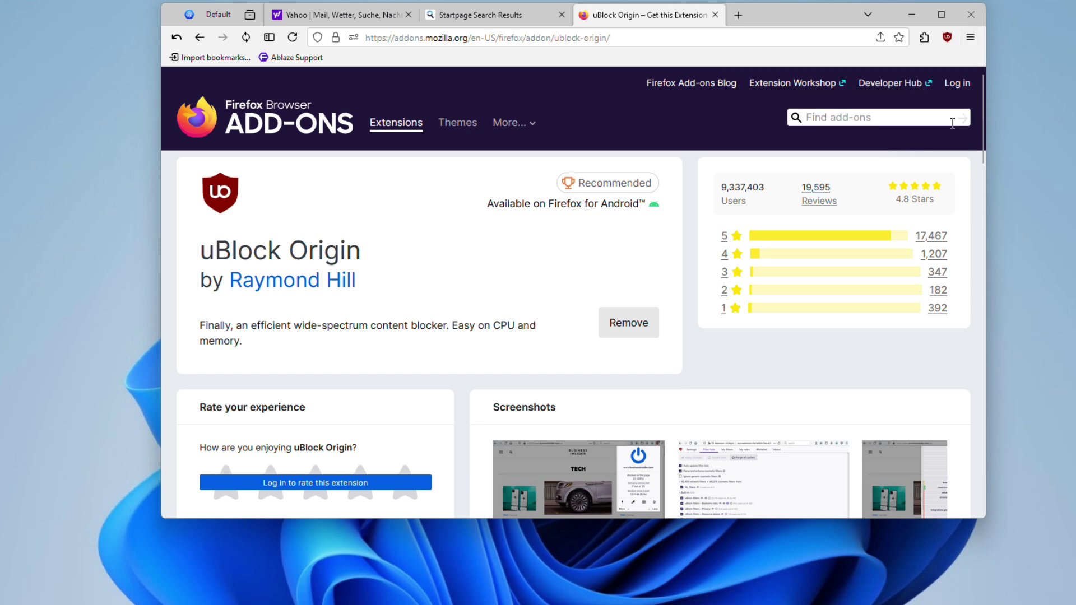
{"action": "left_click", "coordinate": [330, 20]}
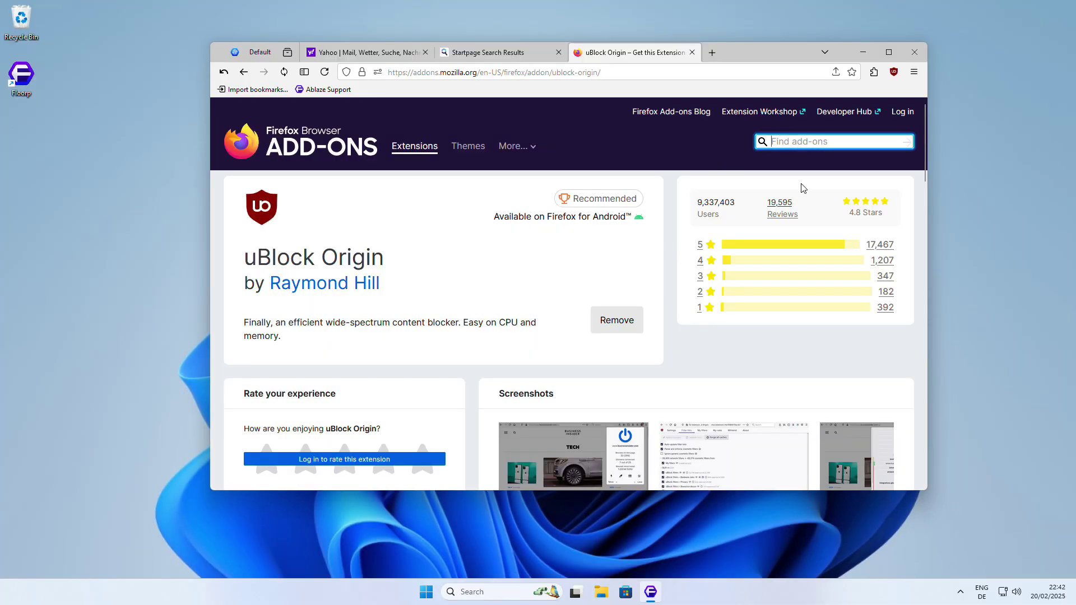
- Search 'decentra', add Decentraleyes to Floorp, and scroll its v3.0 What's New page
{"action": "type", "text": "decentra"}
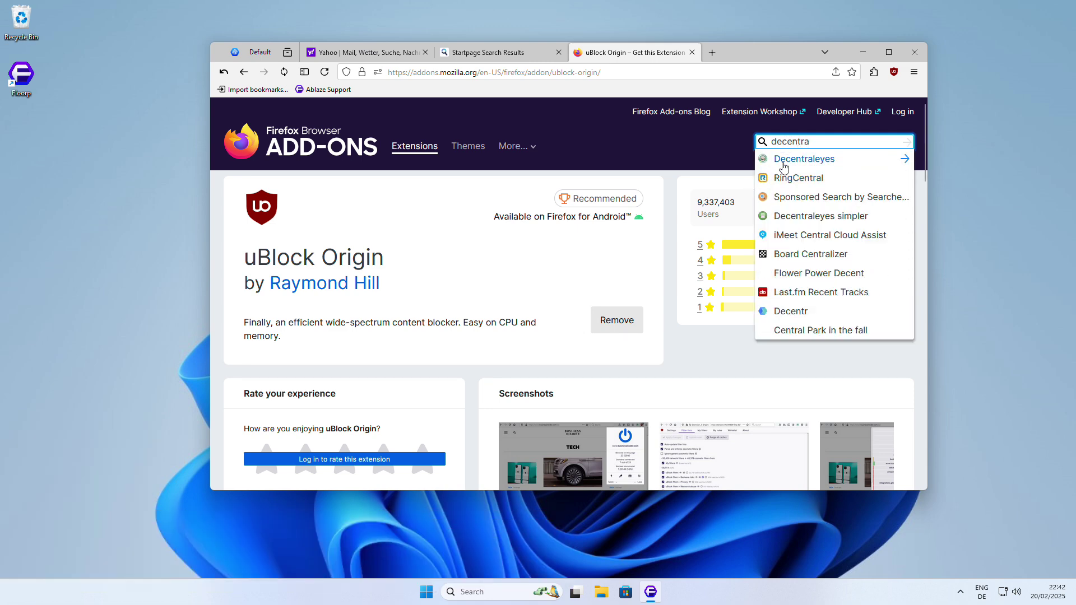
{"action": "left_click", "coordinate": [783, 162]}
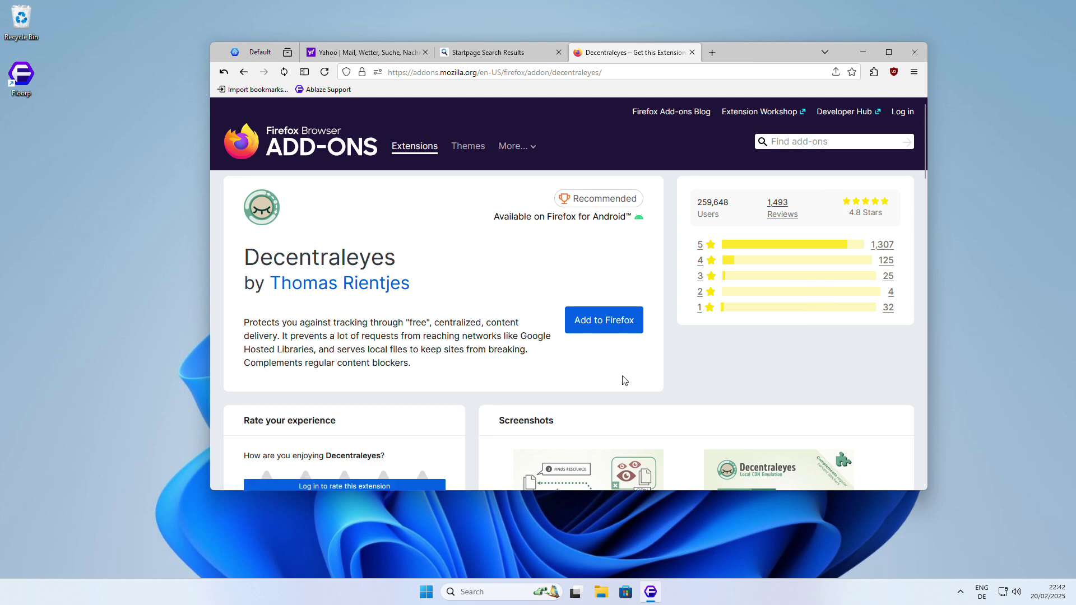
{"action": "left_click", "coordinate": [600, 329]}
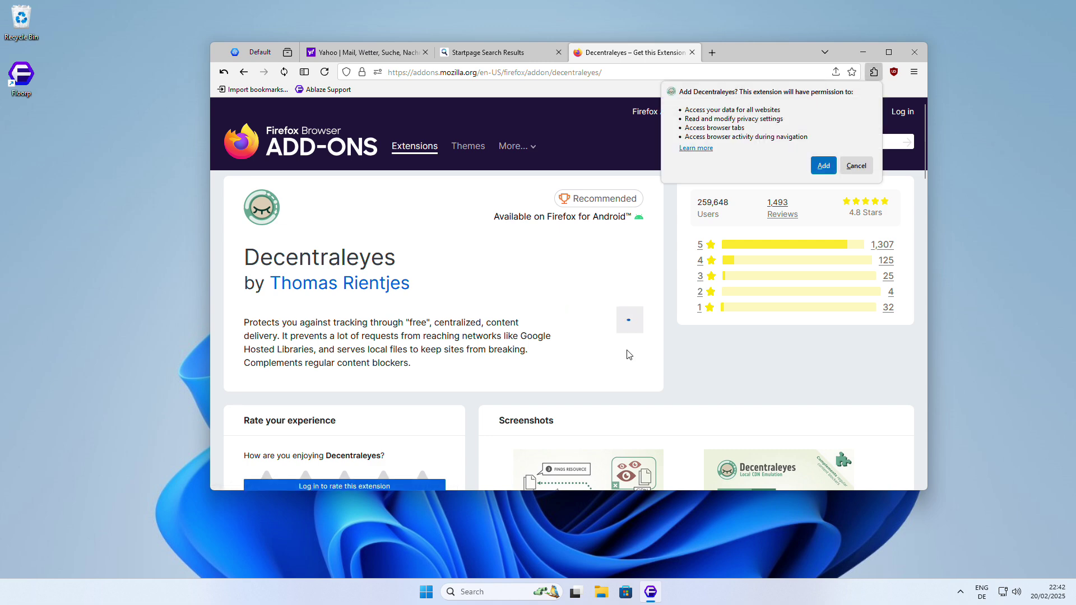
{"action": "left_click", "coordinate": [819, 170]}
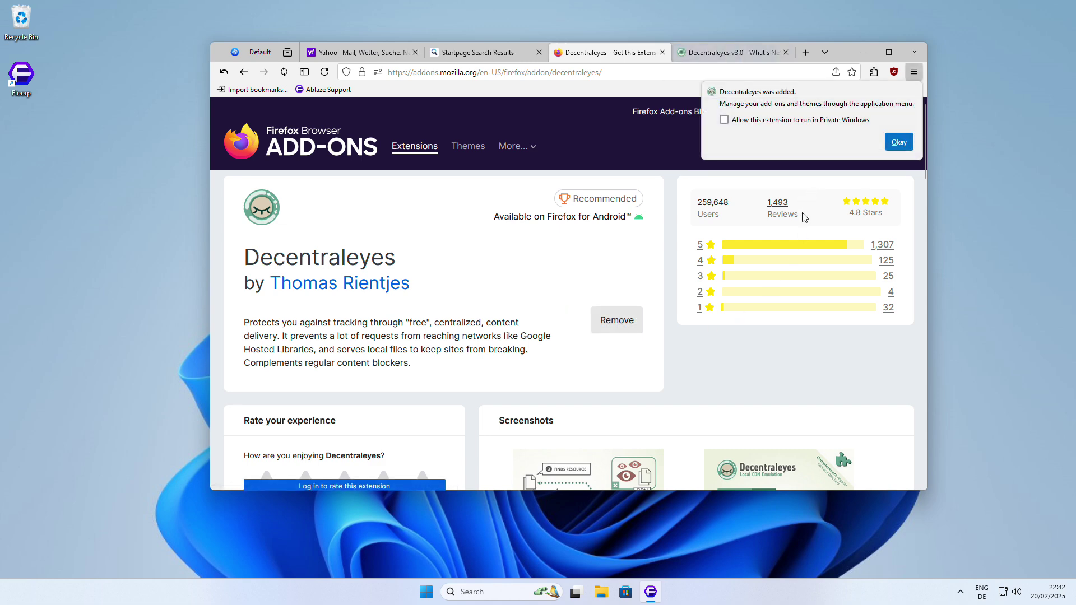
{"action": "left_click", "coordinate": [894, 143]}
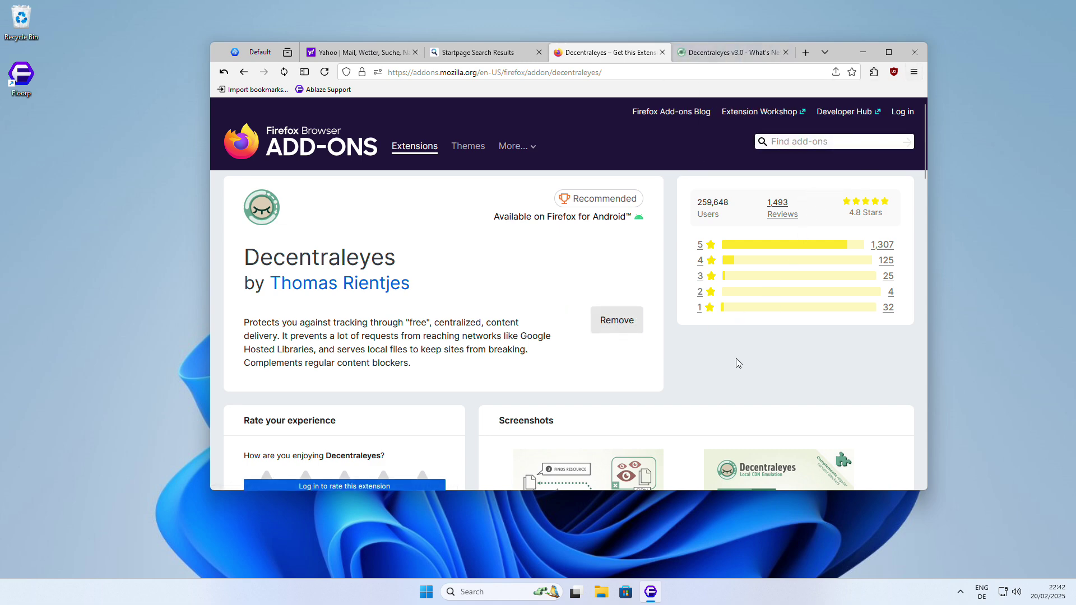
{"action": "left_click", "coordinate": [719, 54]}
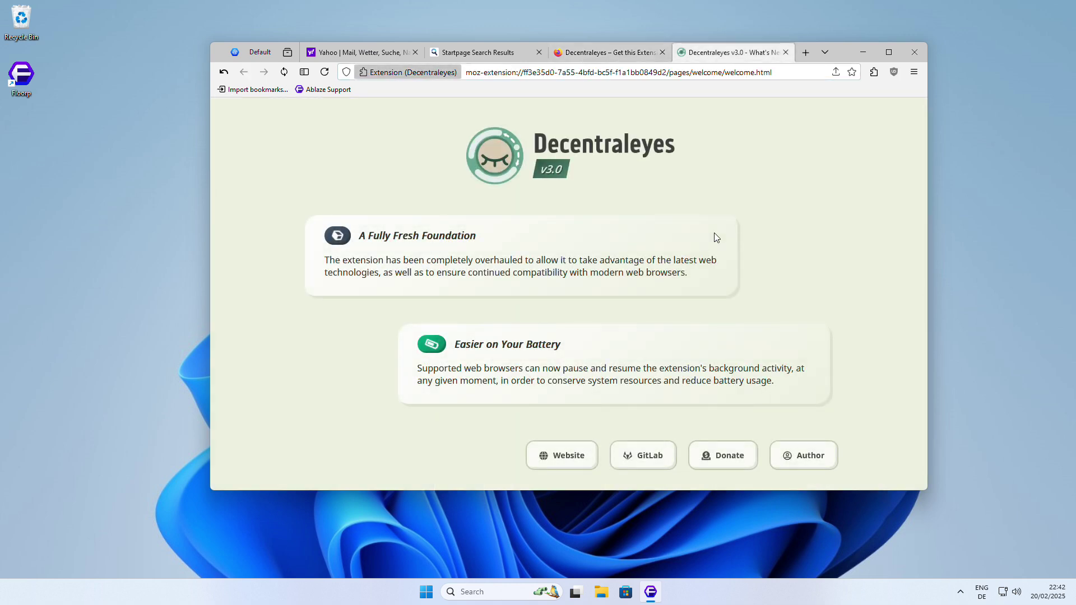
{"action": "scroll", "coordinate": [716, 238], "scroll_direction": "down", "scroll_amount": 1}
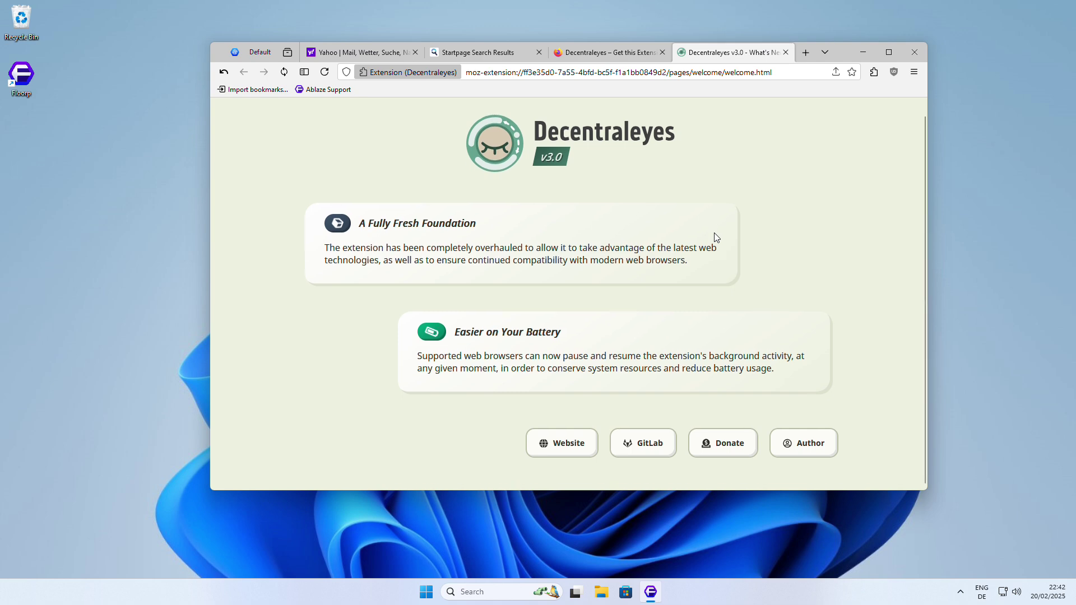
- Back on the add-ons tab, search 'privacy' and open the Ghostery add-on page
{"action": "key", "text": "ctrl+shift+Tab"}
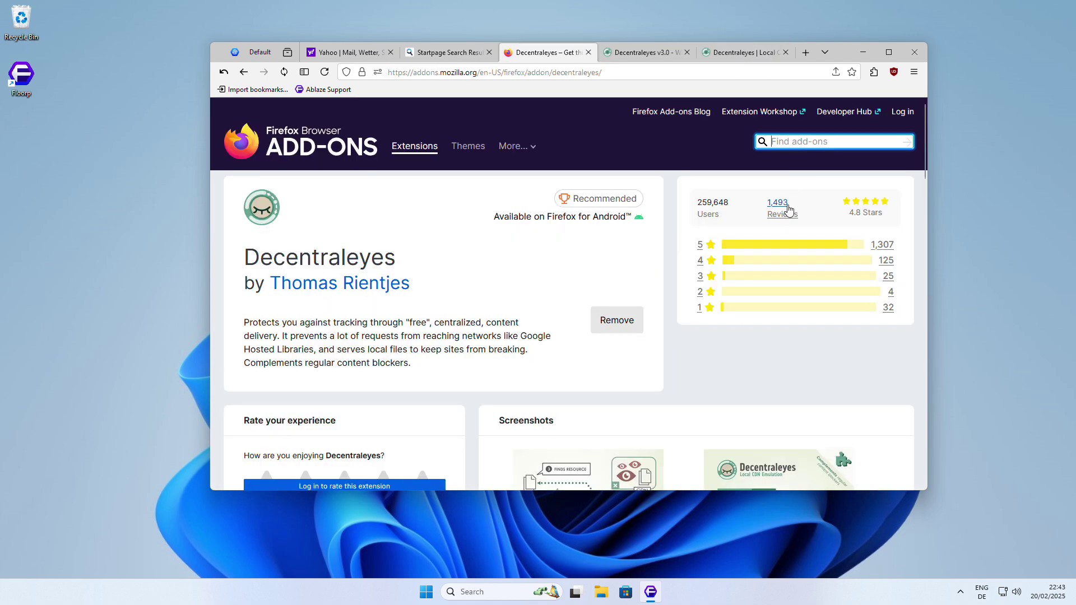
{"action": "type", "text": "privacy"}
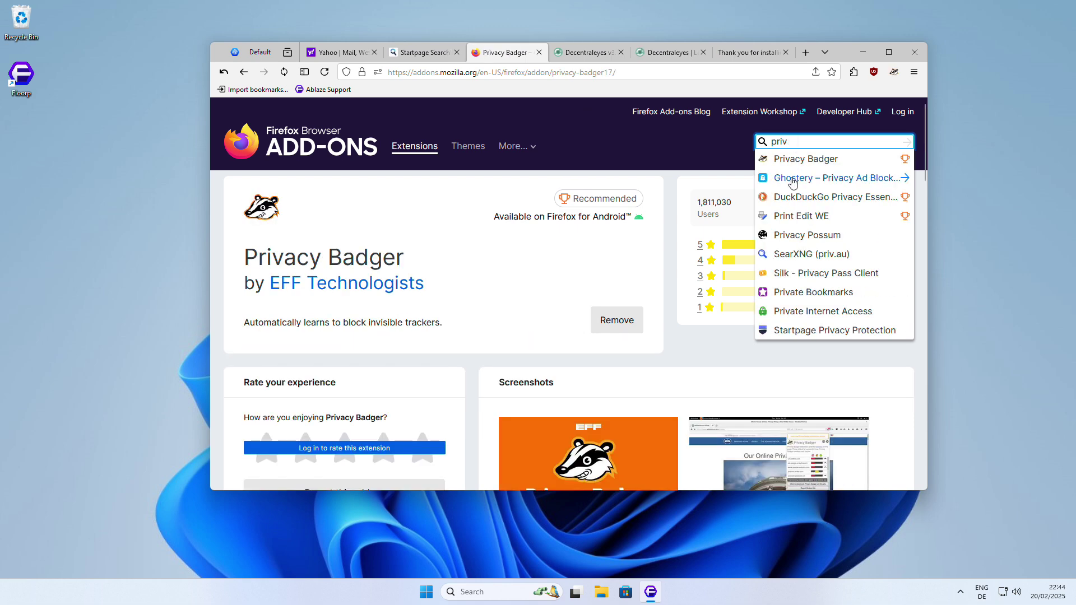
{"action": "left_click", "coordinate": [792, 178]}
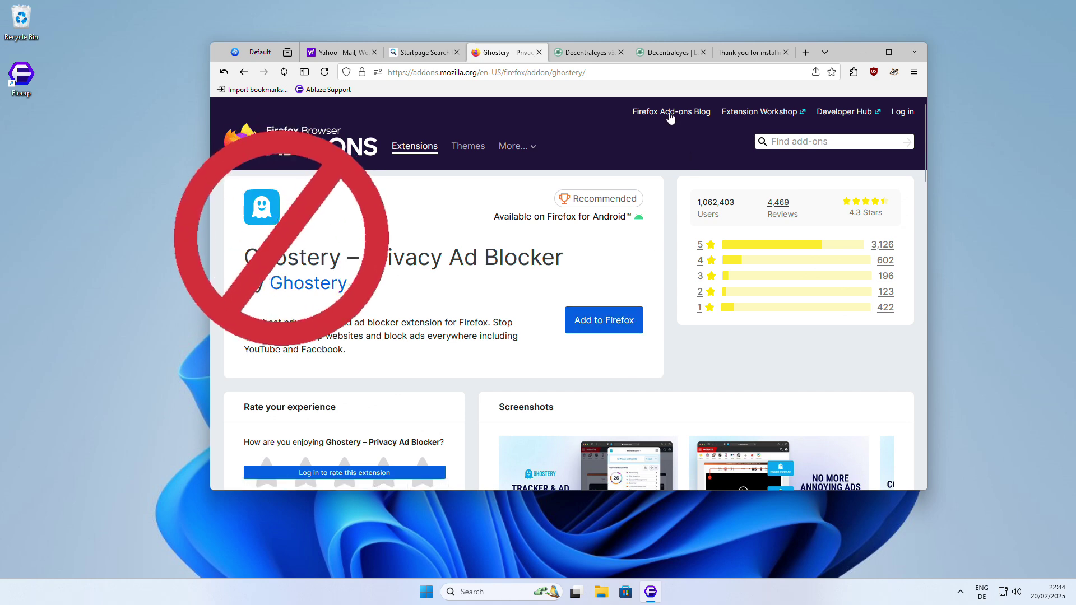
- Paste the Lifehacker article URL into the address bar and read its critique of Ghostery
{"action": "left_click", "coordinate": [658, 76]}
{"action": "key", "text": "ctrl+v"}
{"action": "key", "text": "Return"}
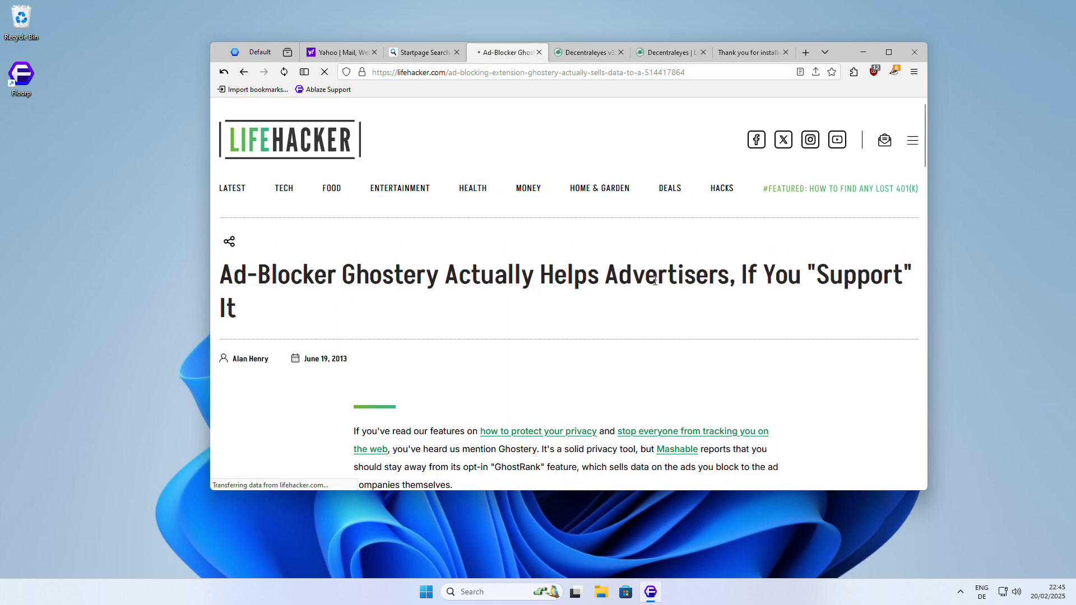
{"action": "scroll", "coordinate": [655, 281], "scroll_direction": "down", "scroll_amount": 6}
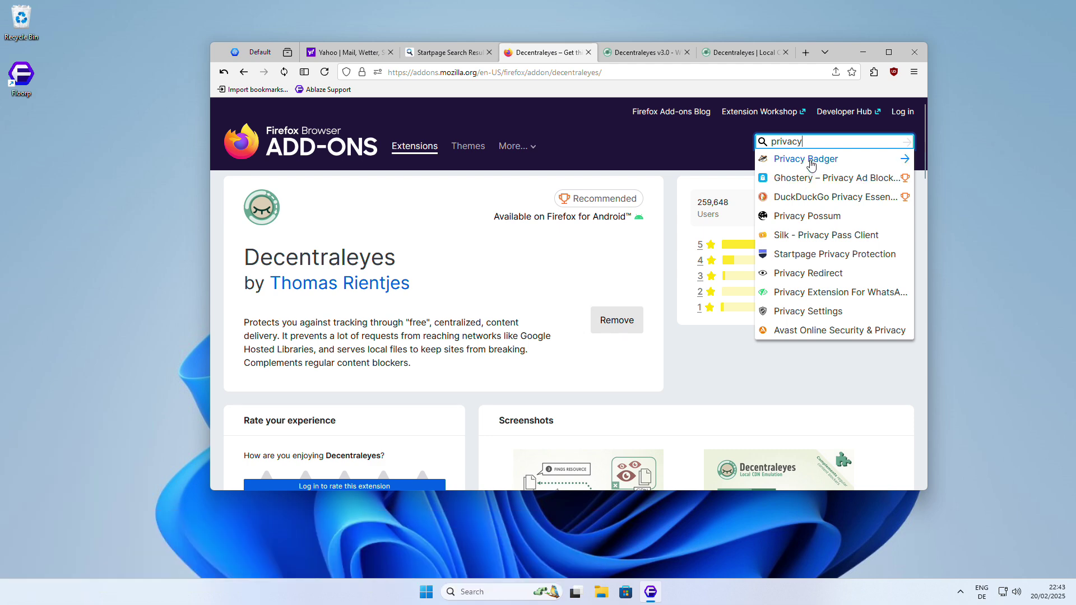
- Add Privacy Badger to Floorp from the privacy search suggestions
{"action": "left_click", "coordinate": [810, 162]}
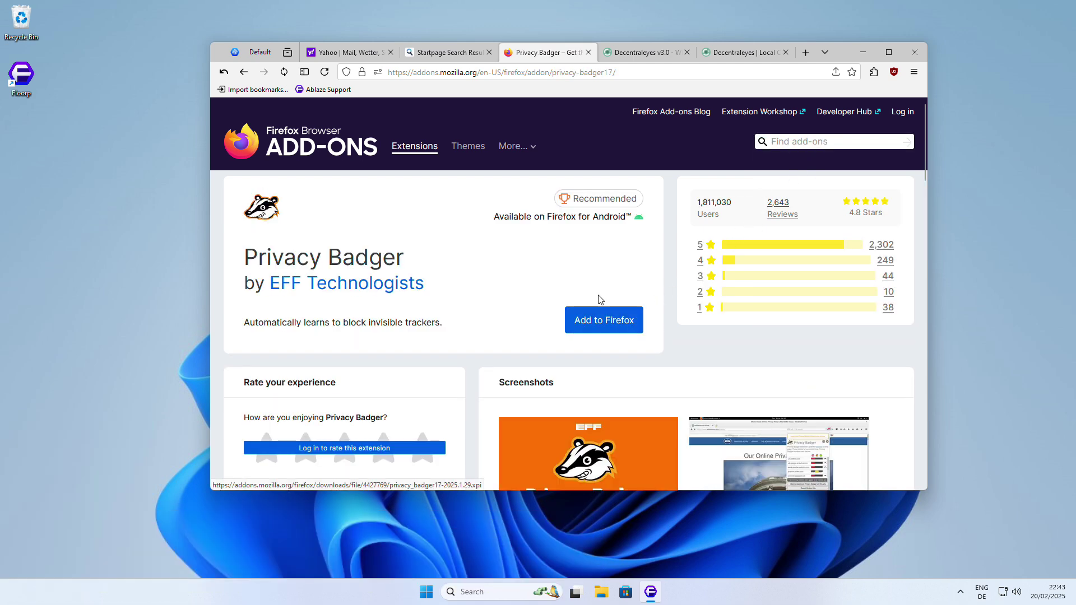
{"action": "left_click", "coordinate": [614, 315]}
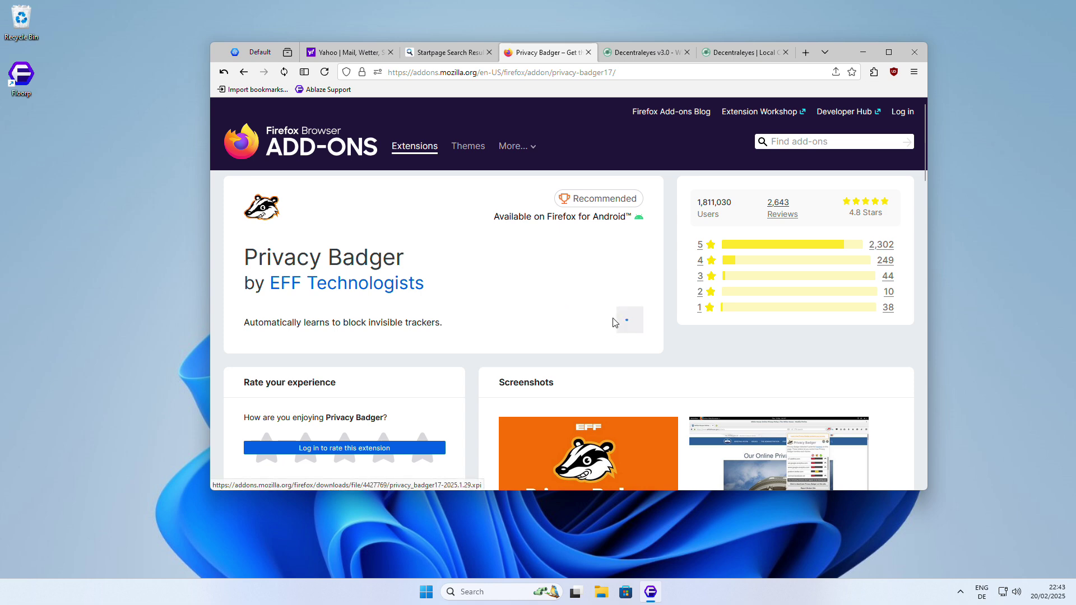
{"action": "left_click", "coordinate": [824, 167]}
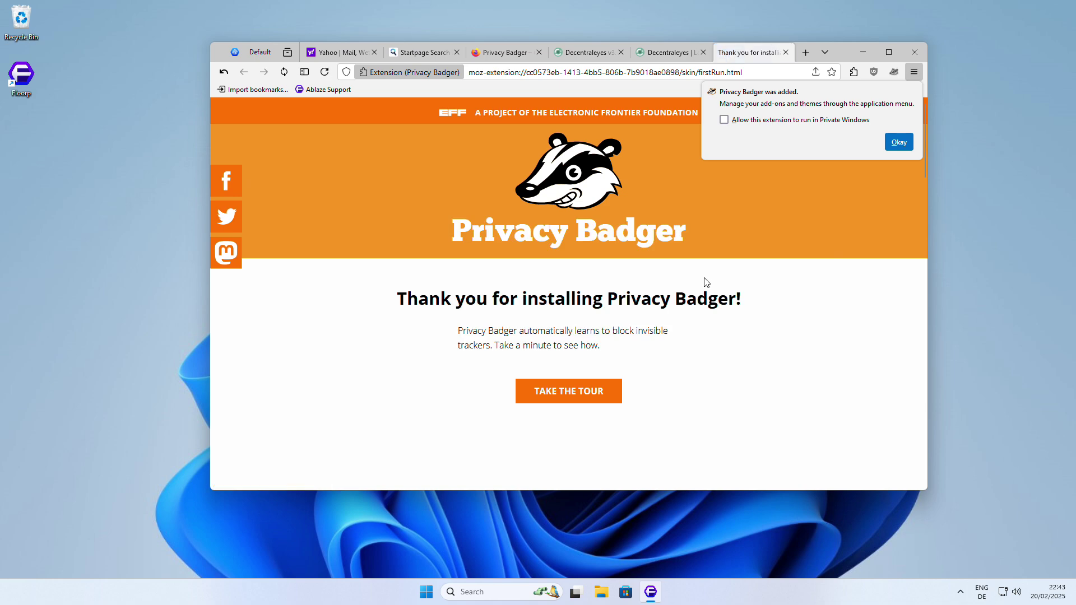
{"action": "left_click", "coordinate": [897, 142]}
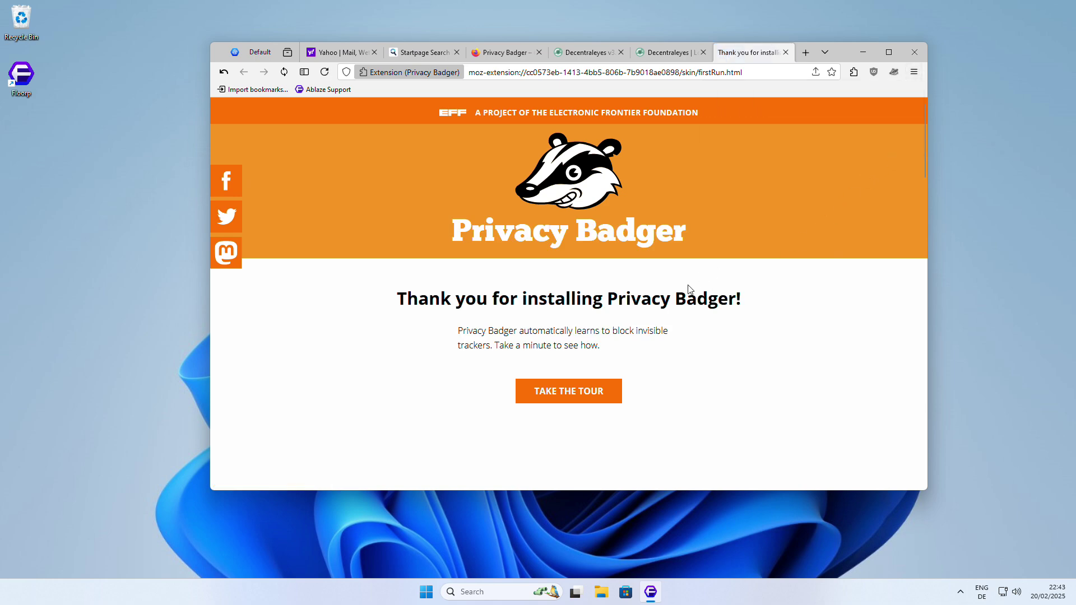
- Take the Privacy Badger welcome tour through the popup section down to the donation section
{"action": "left_click", "coordinate": [615, 399]}
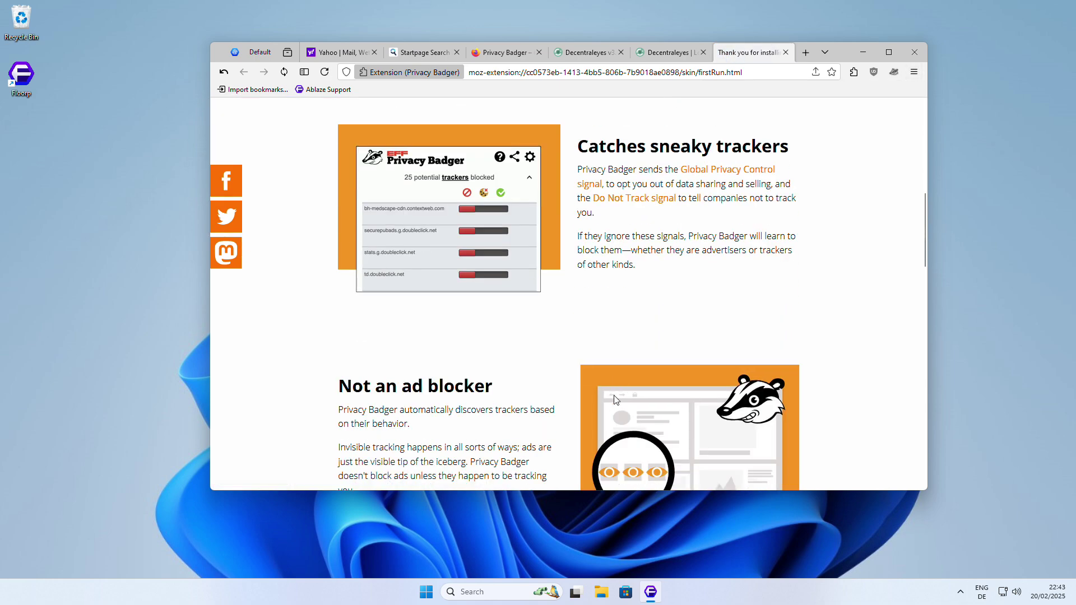
{"action": "scroll", "coordinate": [614, 399], "scroll_direction": "down", "scroll_amount": 5}
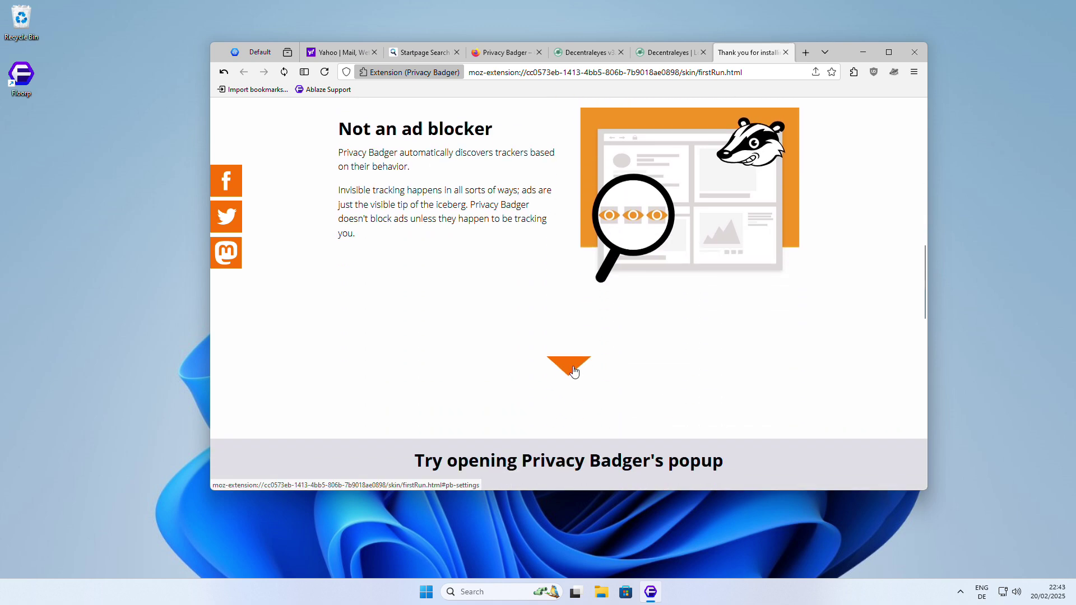
{"action": "left_click", "coordinate": [577, 374]}
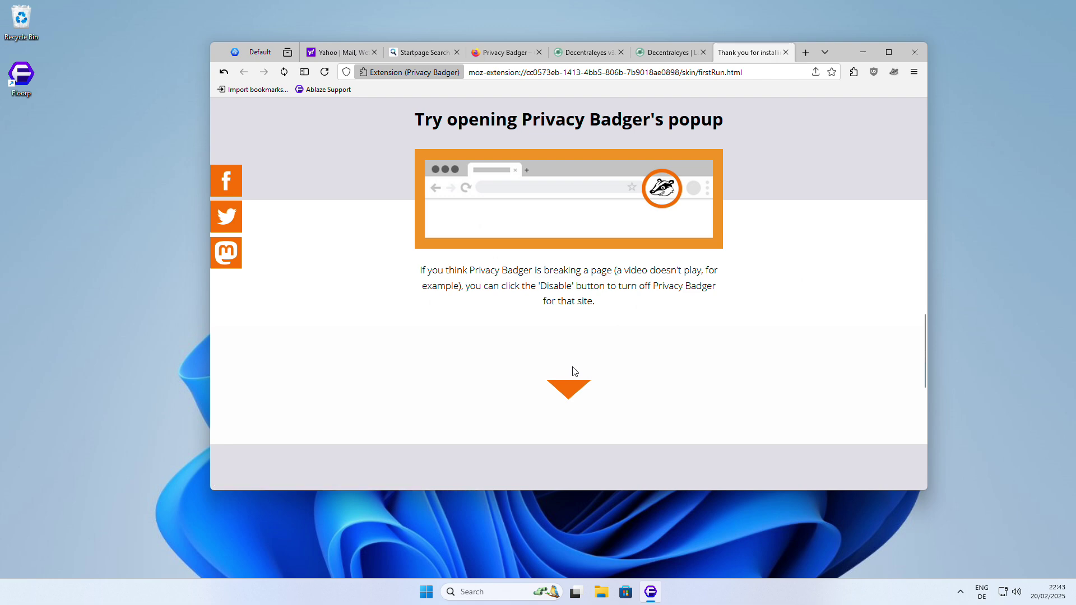
{"action": "left_click", "coordinate": [569, 392]}
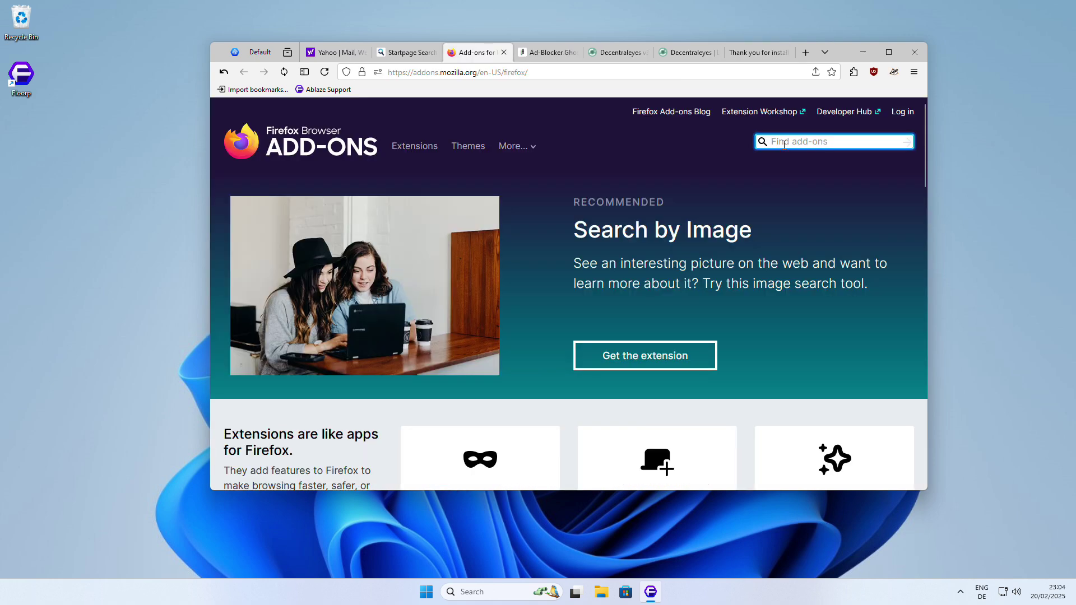
- Search 'allow right' and add the Allow Right-Click extension to Floorp
{"action": "type", "text": "allow right"}
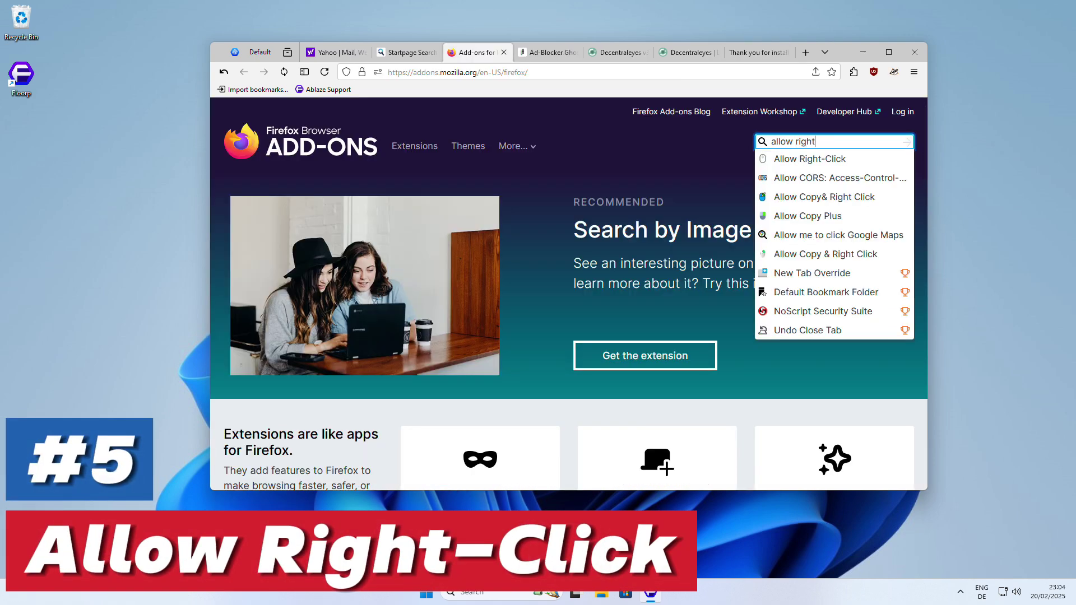
{"action": "left_click", "coordinate": [835, 167]}
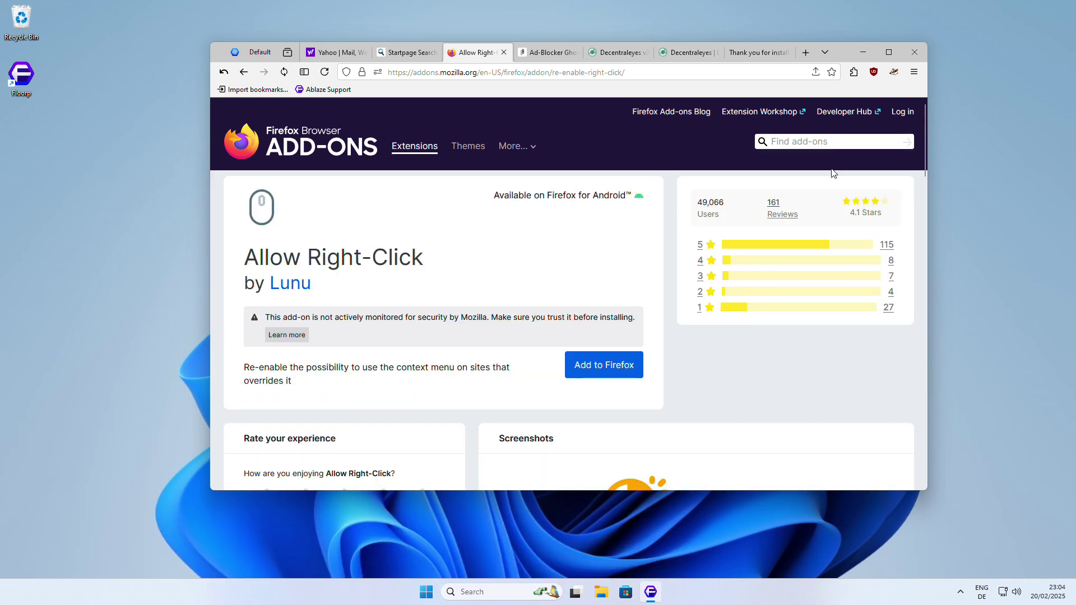
{"action": "left_click", "coordinate": [634, 367]}
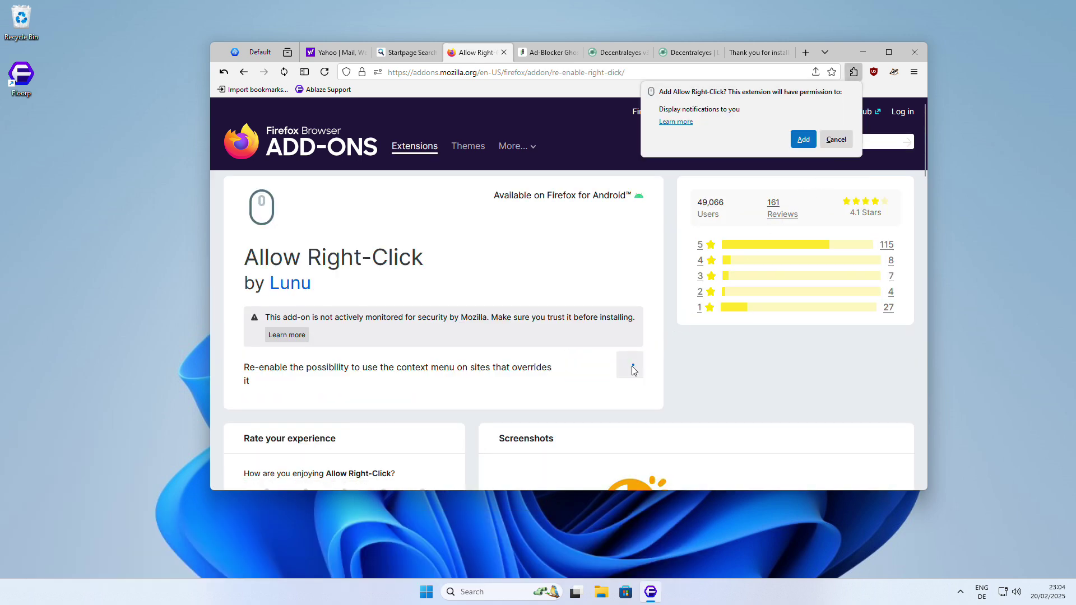
{"action": "left_click", "coordinate": [803, 143]}
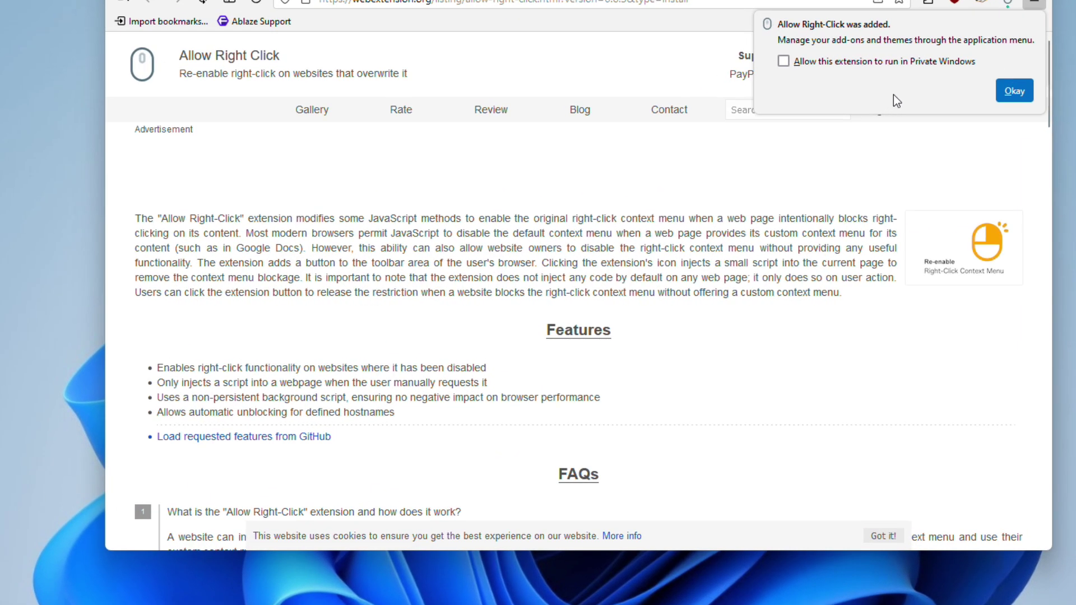
{"action": "left_click", "coordinate": [1012, 91]}
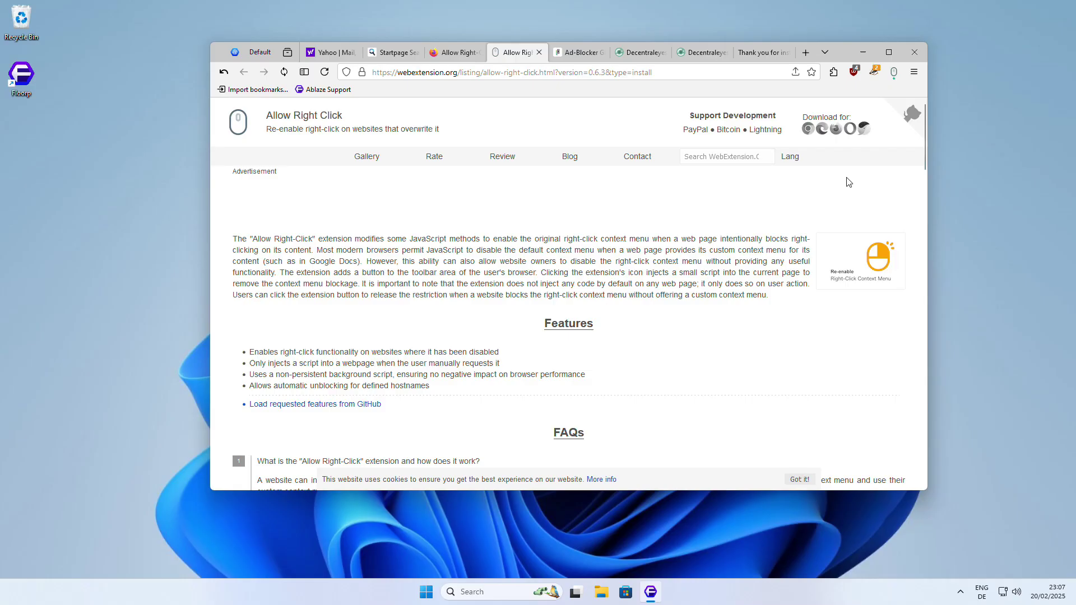
- Open Manage Extensions from the toolbar's Extensions menu to view all five installed add-ons
{"action": "left_click", "coordinate": [835, 74]}
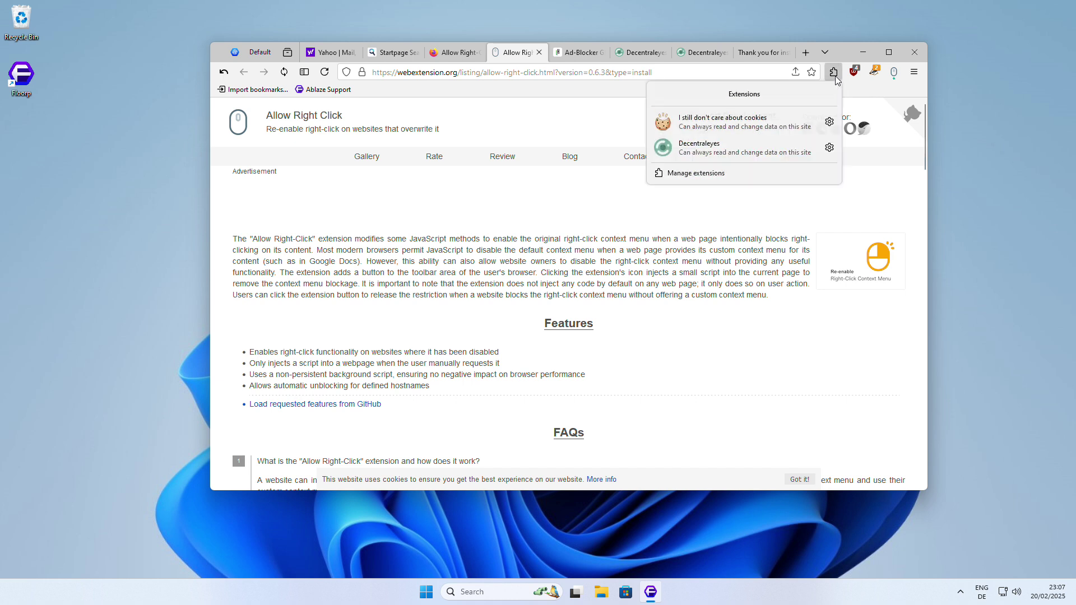
{"action": "left_click", "coordinate": [705, 179]}
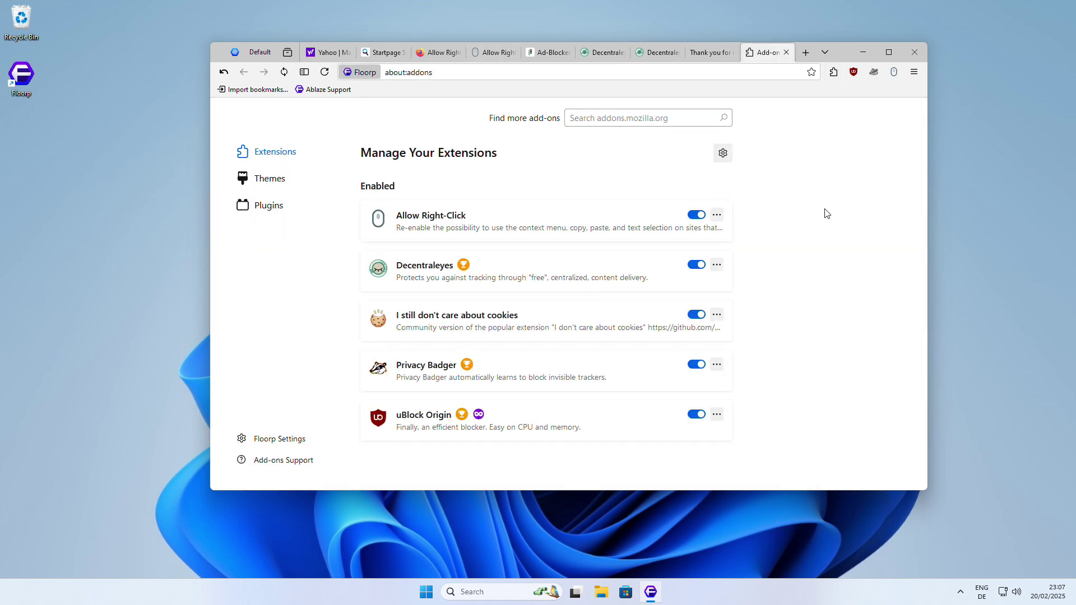